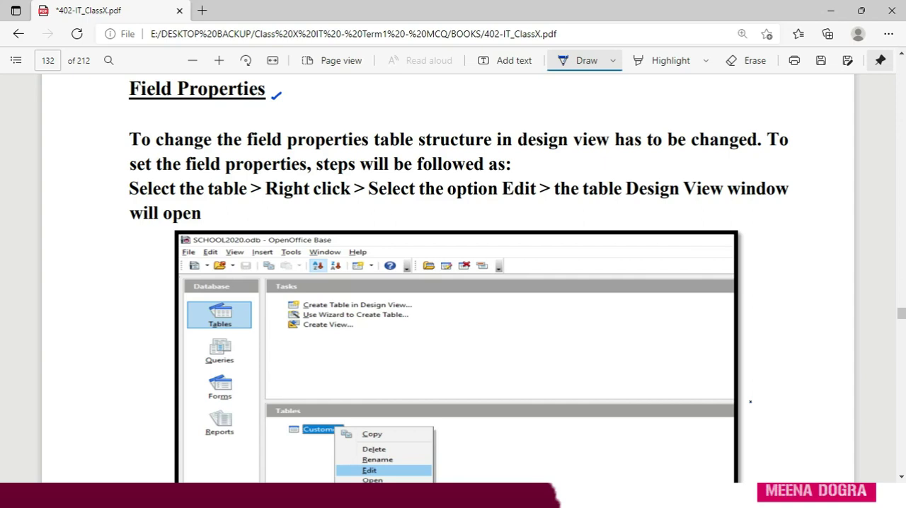
- Underline "field properties table structure in design view has to be changed" and "steps will be followed" in the Field Properties paragraph
drag(261, 150, 484, 147)
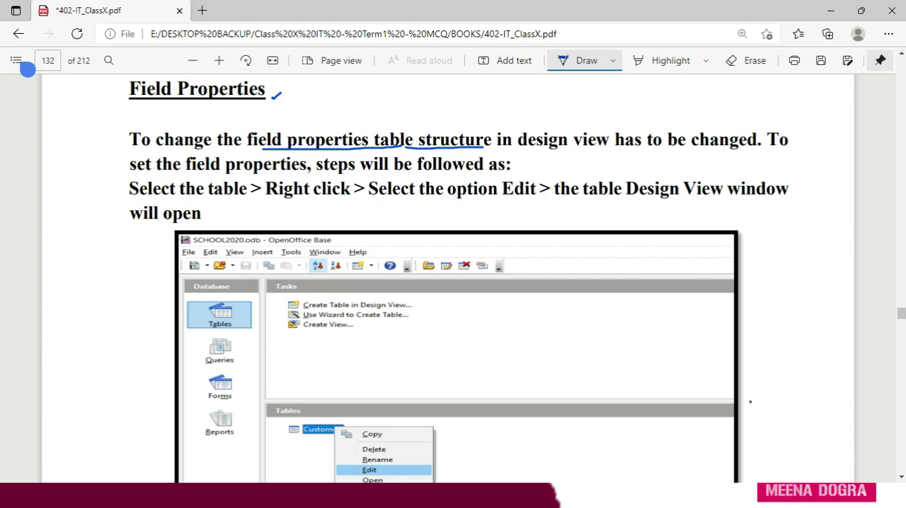
drag(488, 149, 749, 147)
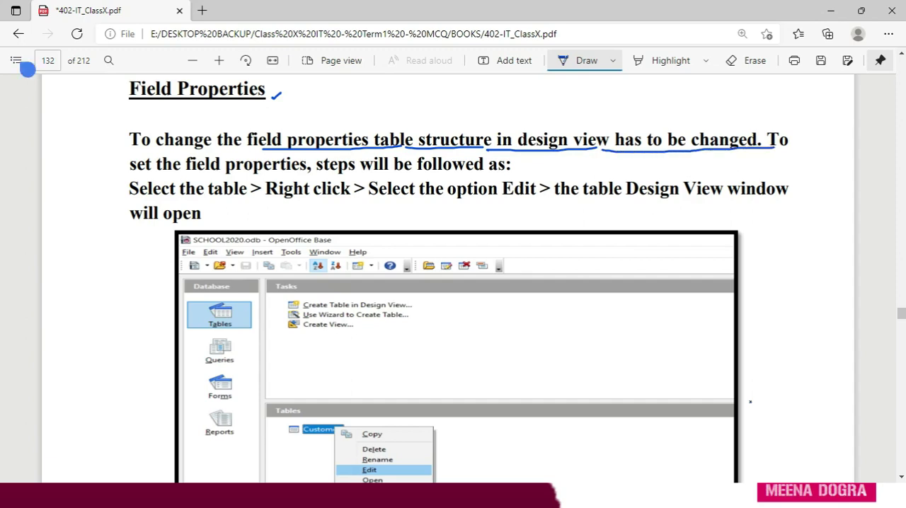
drag(333, 176, 491, 173)
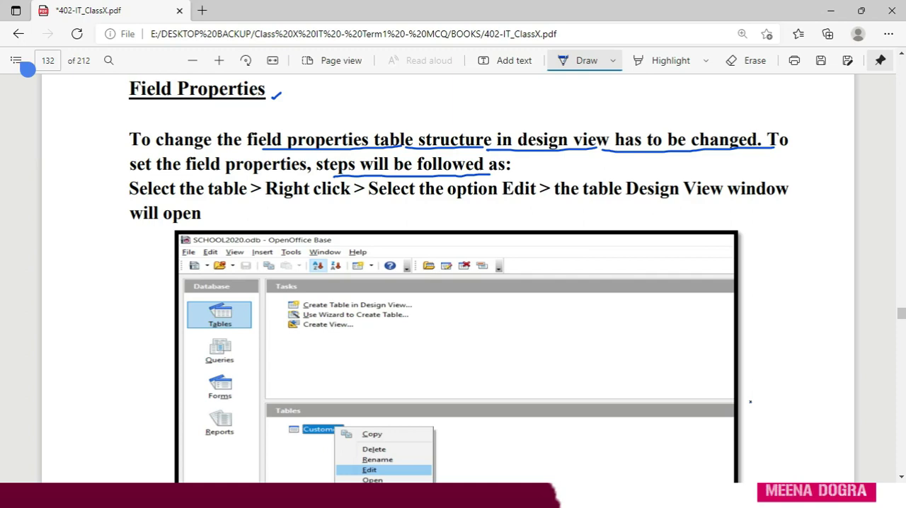
- Tick Tables and Edit in Figure 24 and underline "table", "Right click", "Edit" and "table Design View window" in the instructions above it
drag(239, 303, 263, 293)
scroll(453, 283, down, 2)
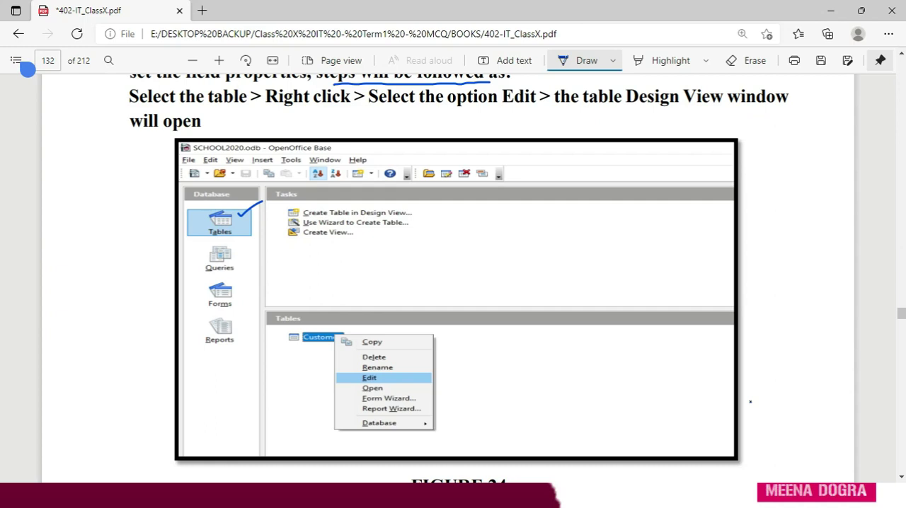
drag(201, 110, 317, 109)
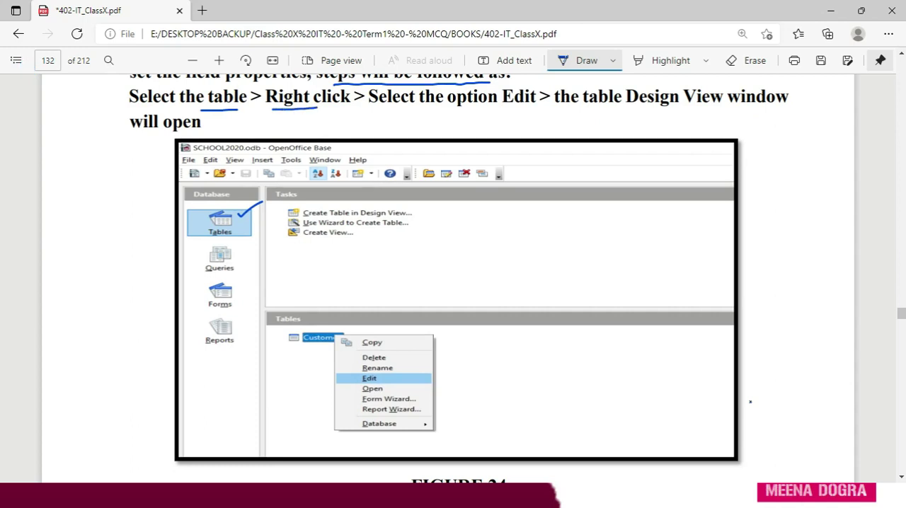
drag(504, 108, 535, 107)
drag(402, 376, 427, 369)
drag(588, 112, 787, 108)
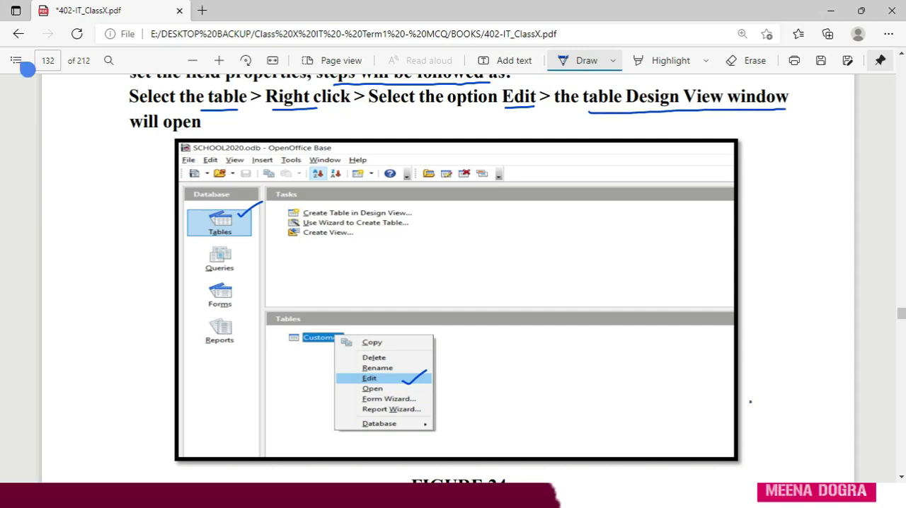
- Underline the sentence on page 133 about different field properties according to the data type set for each field
scroll(27, 69, down, 3)
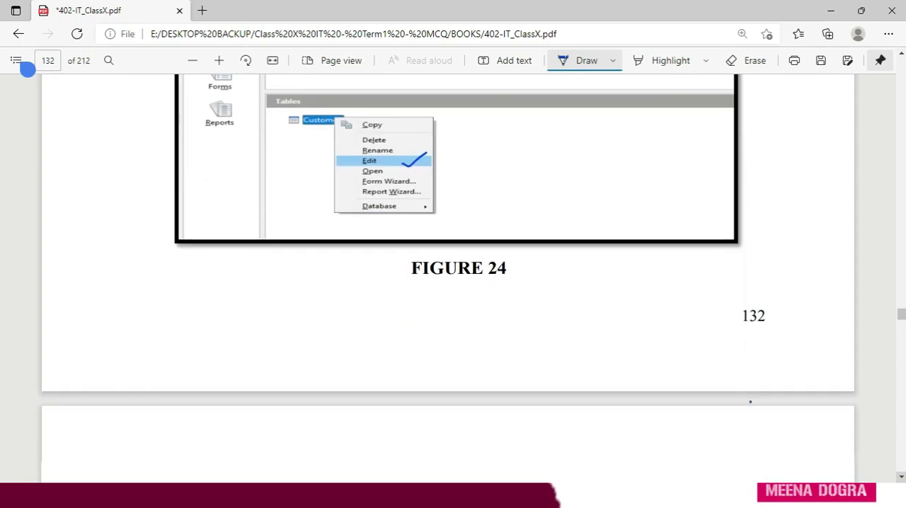
scroll(27, 69, down, 6)
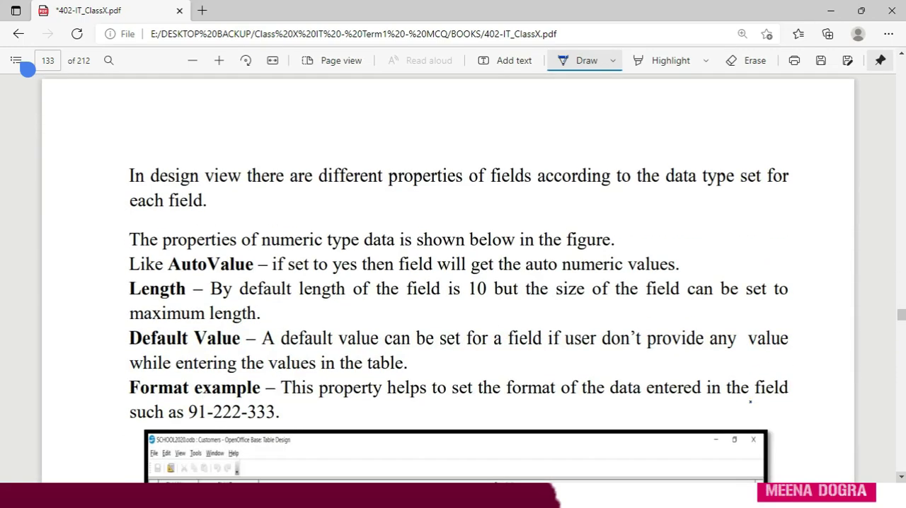
scroll(27, 69, down, 1)
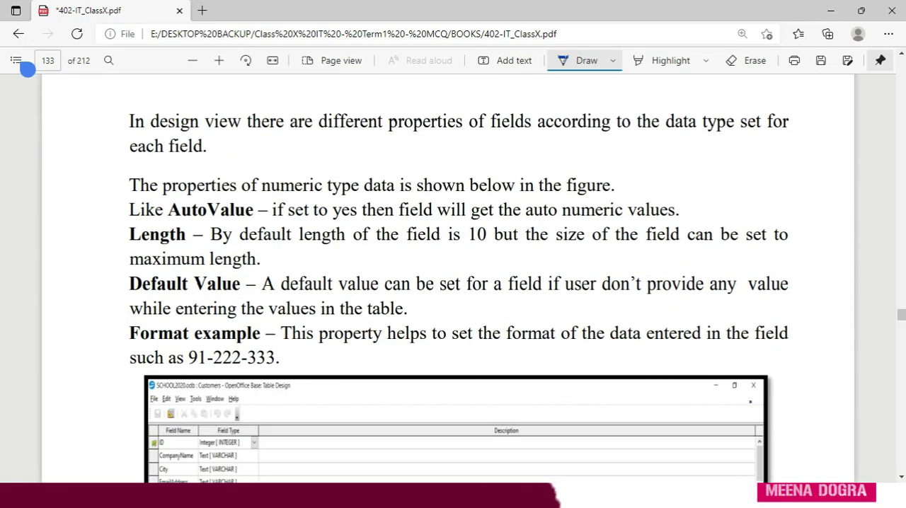
drag(209, 135, 786, 128)
drag(131, 154, 193, 152)
scroll(453, 283, down, 1)
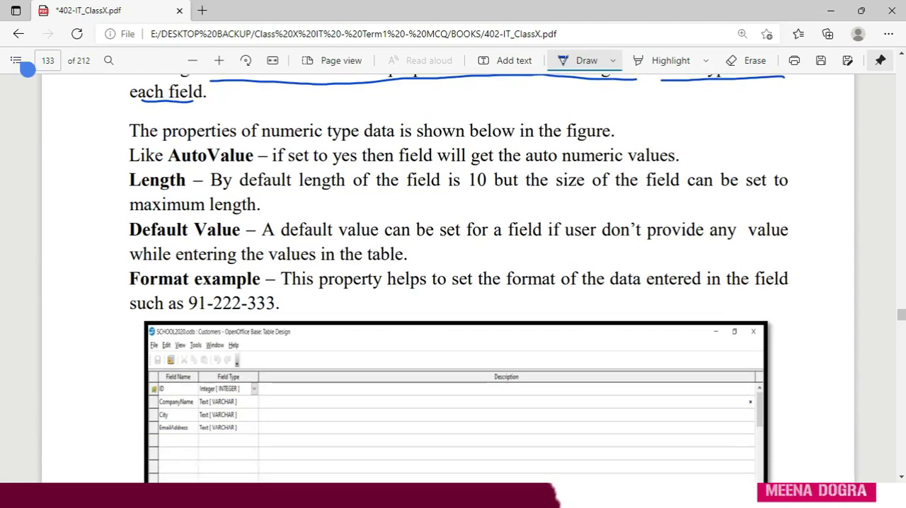
- Mark the numeric type data line with a handwritten "I" and underline "properties of numeric type data"
drag(93, 128, 104, 123)
mouse_move(102, 124)
mouse_down()
mouse_move(104, 141)
mouse_move(113, 136)
mouse_up()
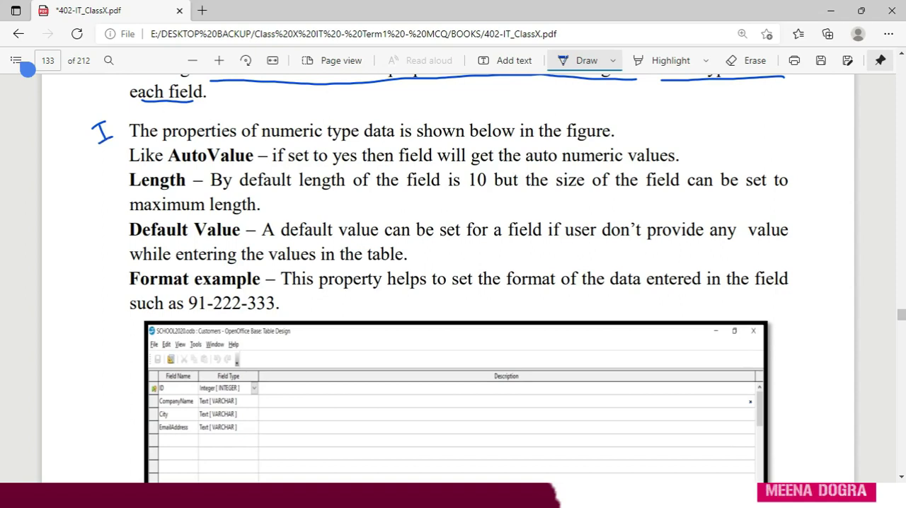
drag(204, 142, 384, 141)
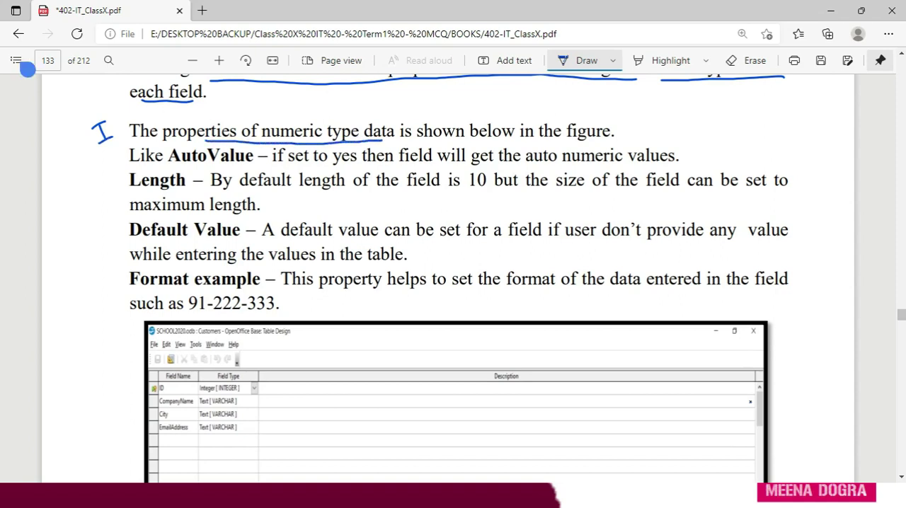
- Handwrite "Entry Required" in the margin beside the AutoValue line
mouse_move(709, 141)
mouse_down()
mouse_move(701, 144)
mouse_move(719, 154)
mouse_up()
mouse_move(721, 139)
mouse_down()
mouse_move(736, 145)
mouse_move(739, 170)
mouse_move(729, 142)
mouse_up()
mouse_move(753, 141)
mouse_down()
mouse_move(753, 151)
mouse_move(773, 152)
mouse_move(779, 163)
mouse_move(797, 145)
mouse_move(814, 152)
mouse_up()
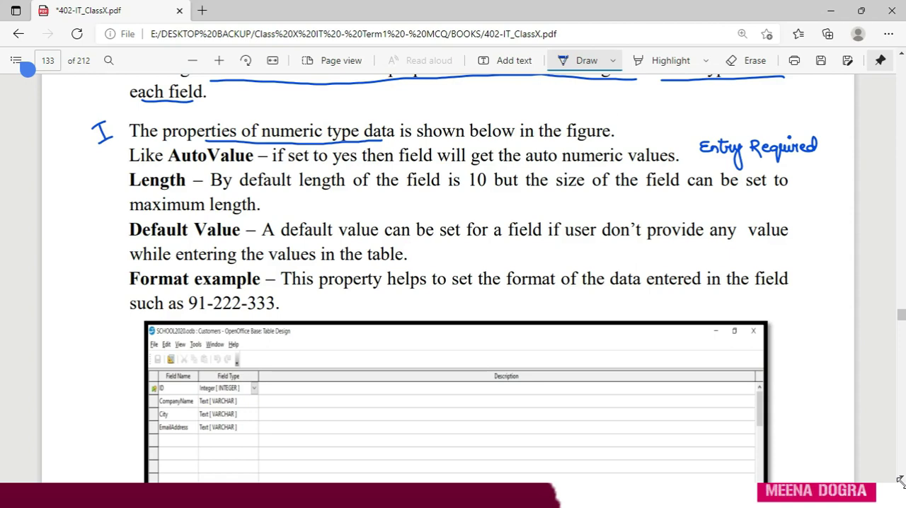
- Underline AutoValue, Length, Default Value and Format example, and strike out "but the size of the field can be set to maximum length"
drag(168, 165, 235, 164)
drag(139, 189, 180, 190)
drag(143, 238, 209, 238)
drag(154, 290, 259, 290)
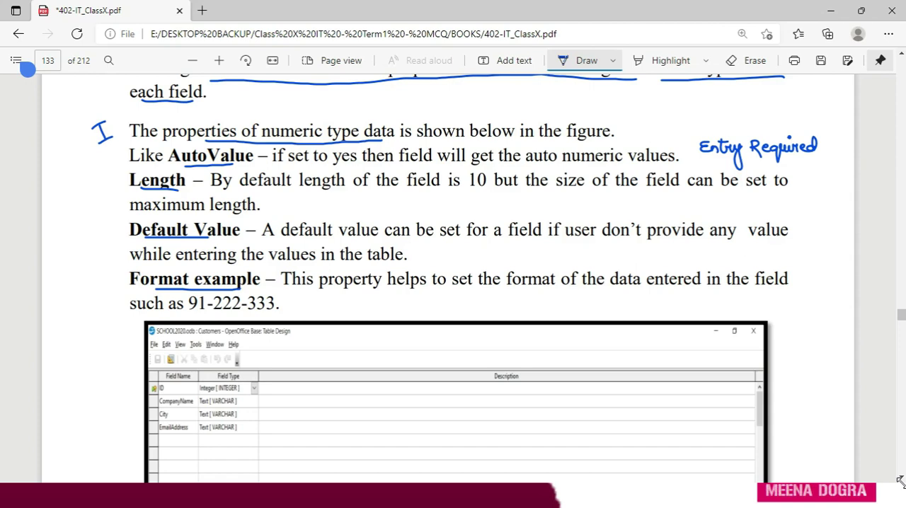
drag(499, 182, 788, 181)
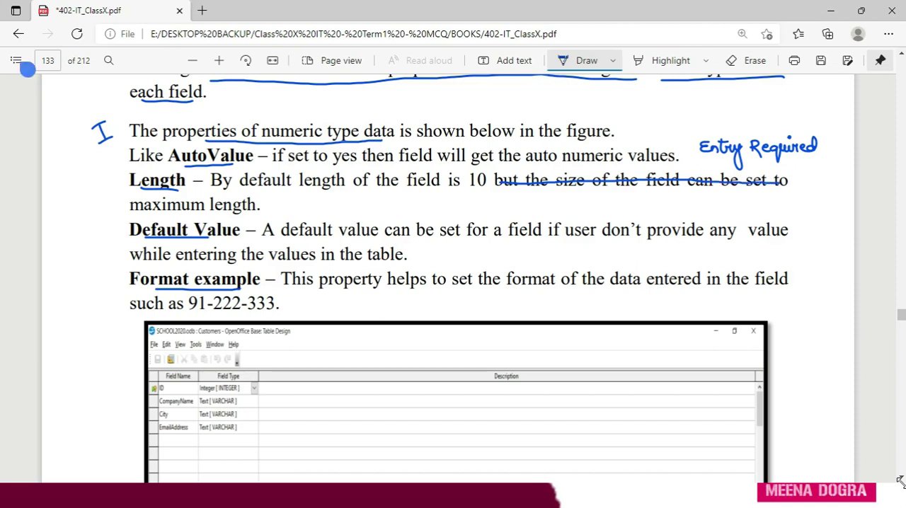
drag(130, 207, 256, 204)
- Switch to the SCHOOL.odb database in OpenOffice Base and open the numeric_properties table for editing in design view
key(alt+Tab)
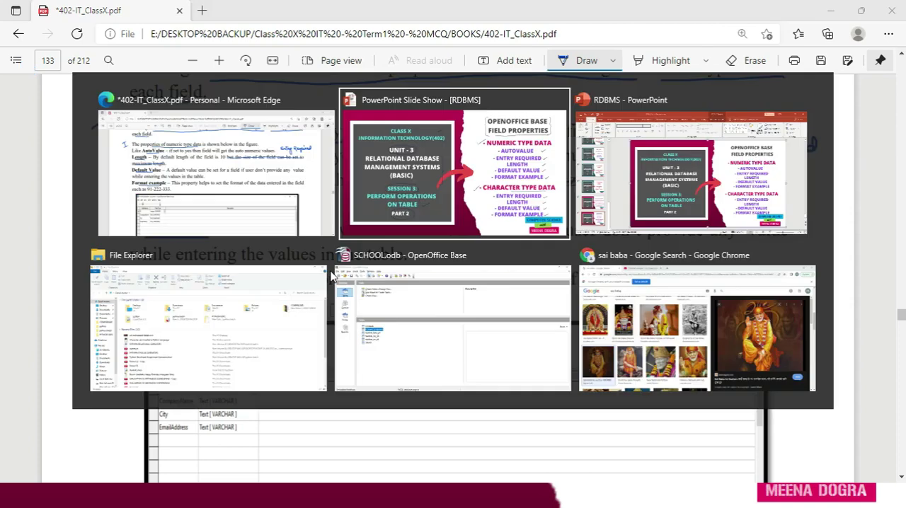
key(alt+Tab)
key(alt+Tab)
key(alt+Tab)
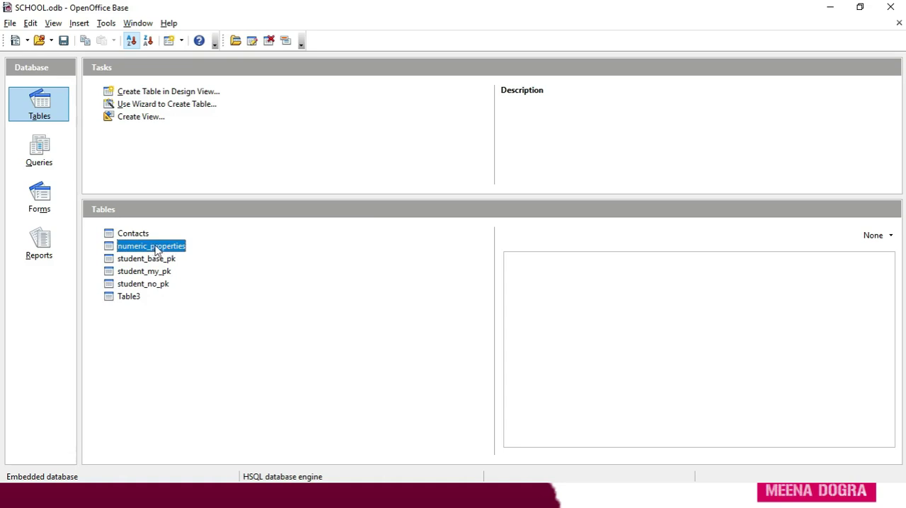
right_click(157, 250)
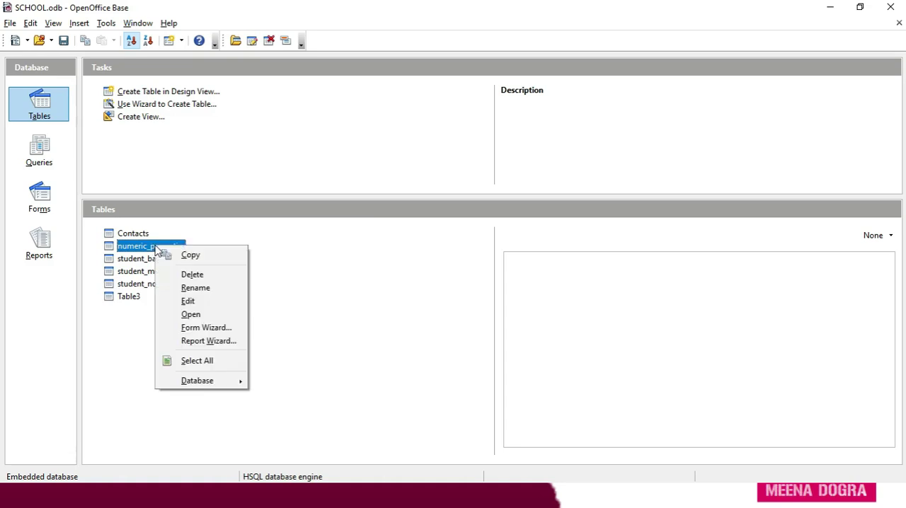
click(187, 302)
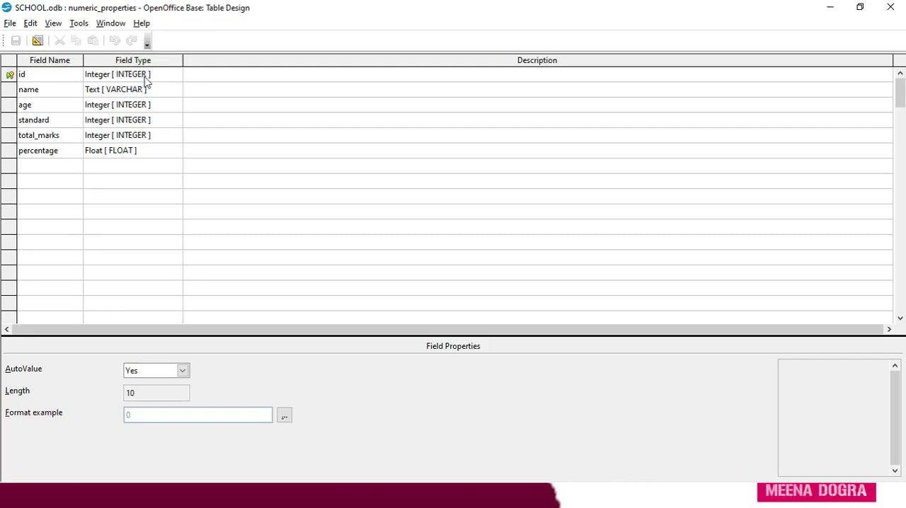
- Examine the AutoValue property and its options for the id field
click(104, 78)
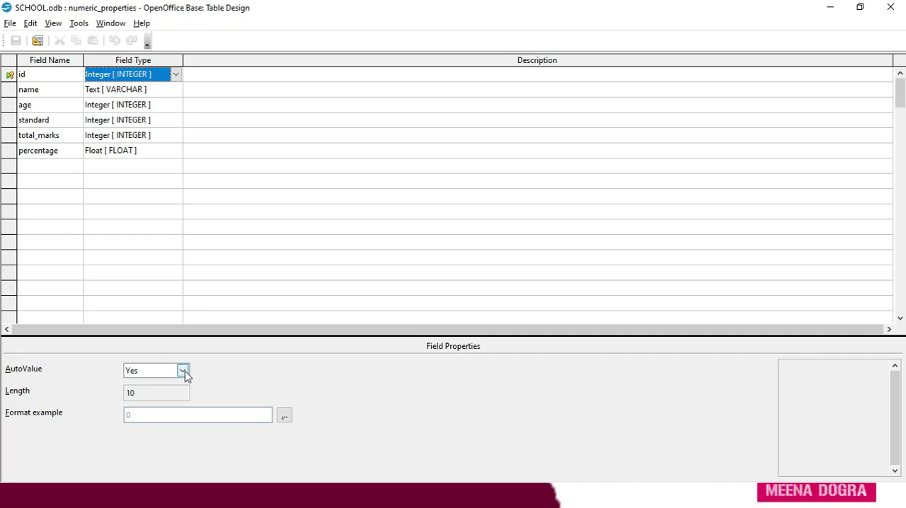
click(145, 370)
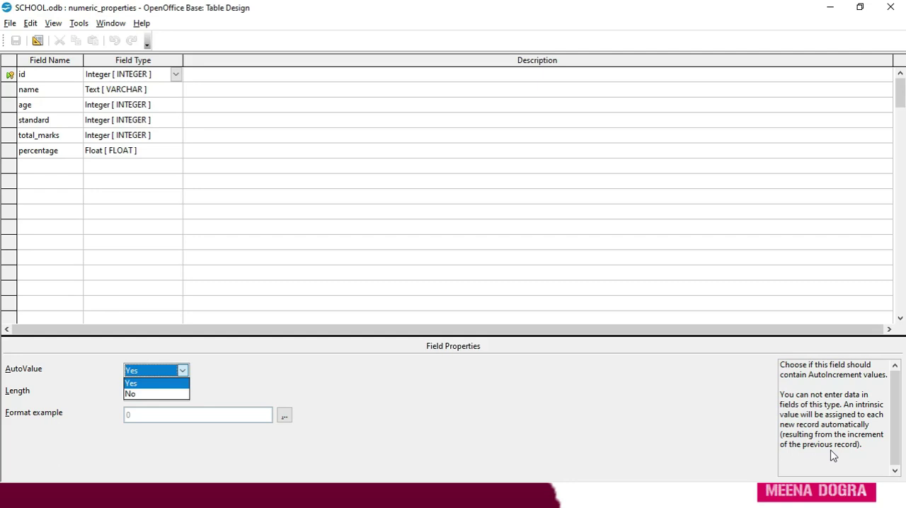
click(180, 372)
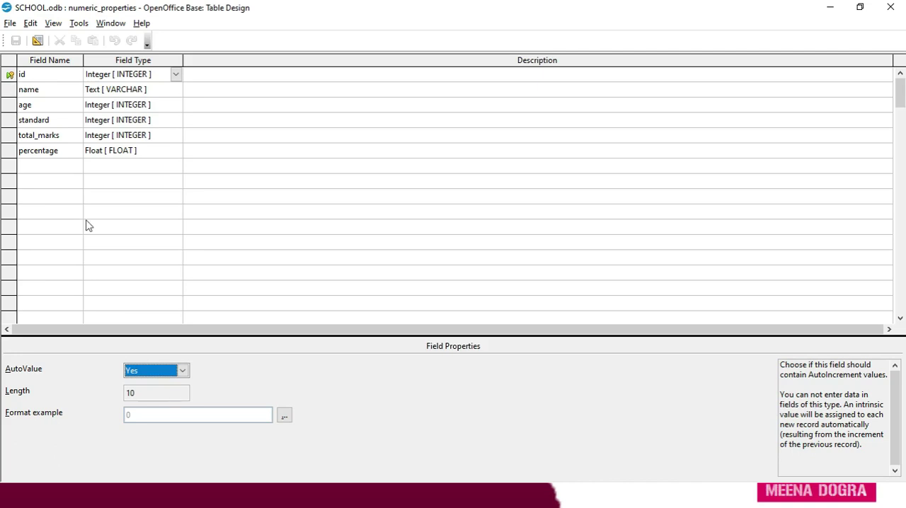
- Set the id field's AutoValue to No and remove the primary key from the id field
click(183, 372)
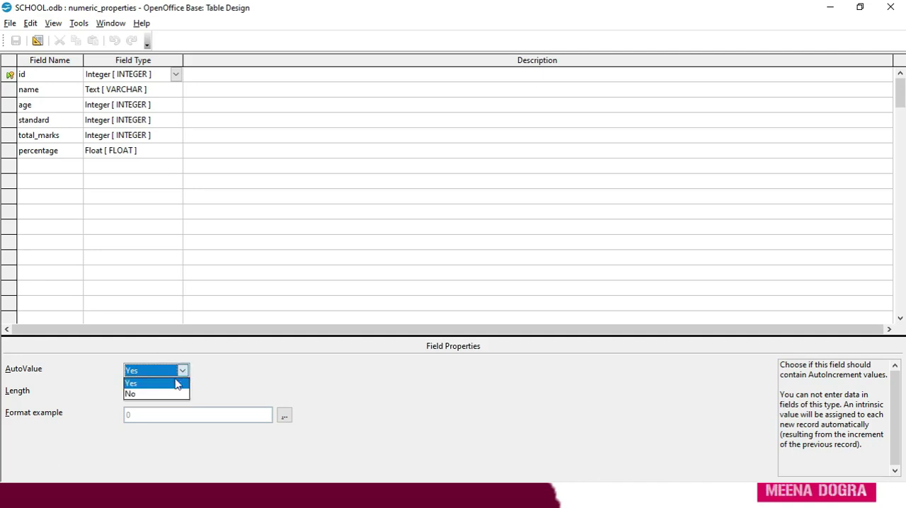
click(174, 395)
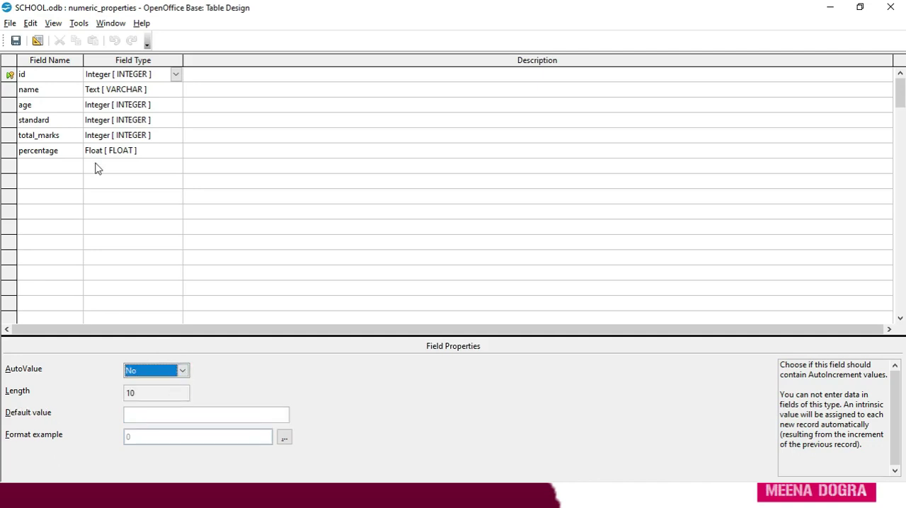
click(114, 75)
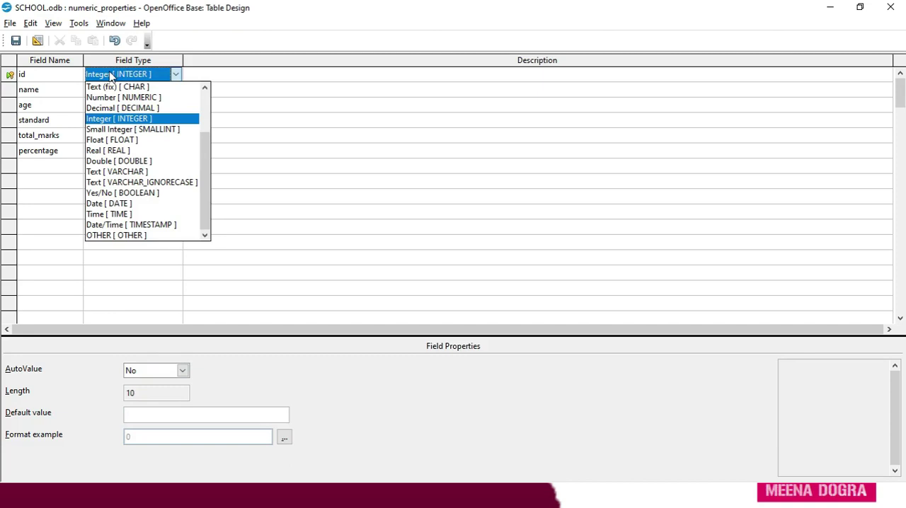
click(112, 76)
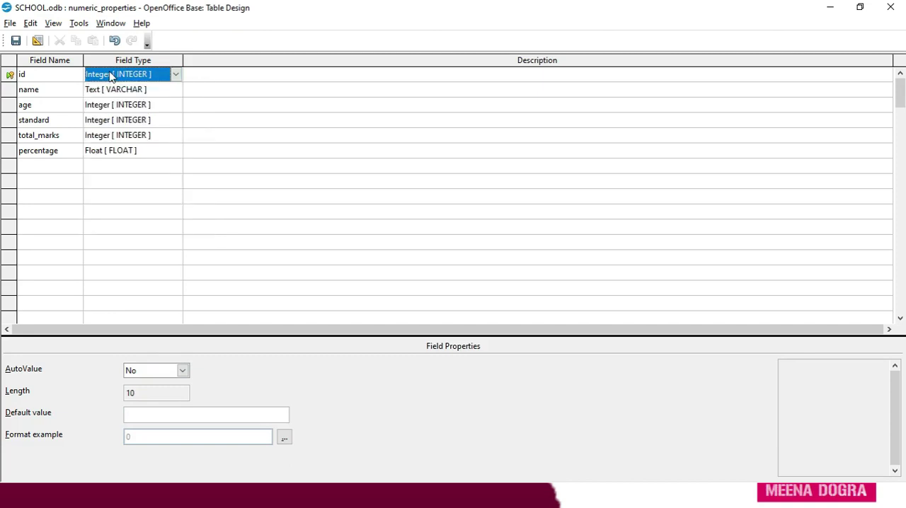
click(175, 75)
click(10, 78)
right_click(10, 77)
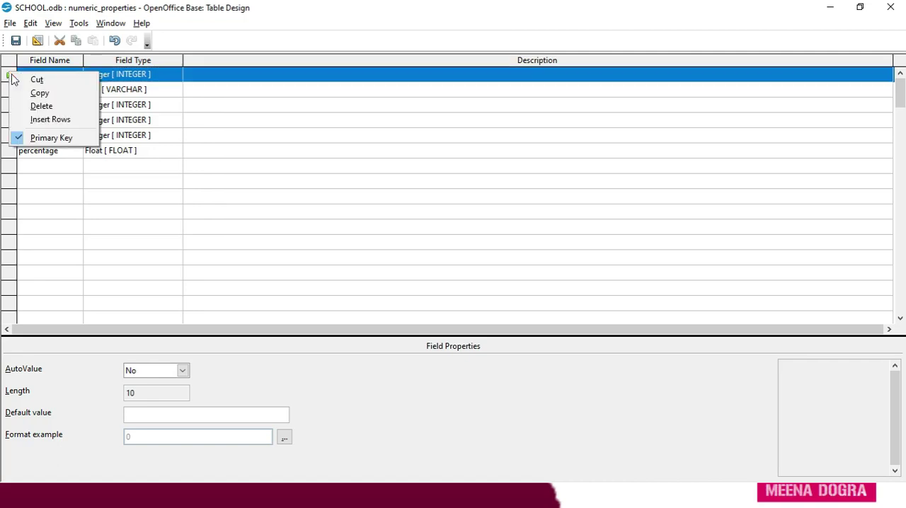
click(40, 137)
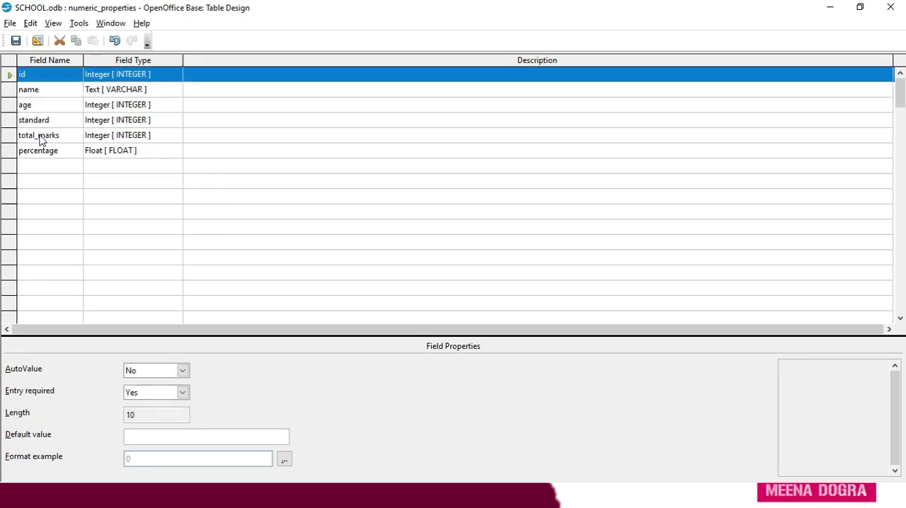
- Set the id field's AutoValue back to Yes and reselect its field type
click(117, 79)
click(46, 76)
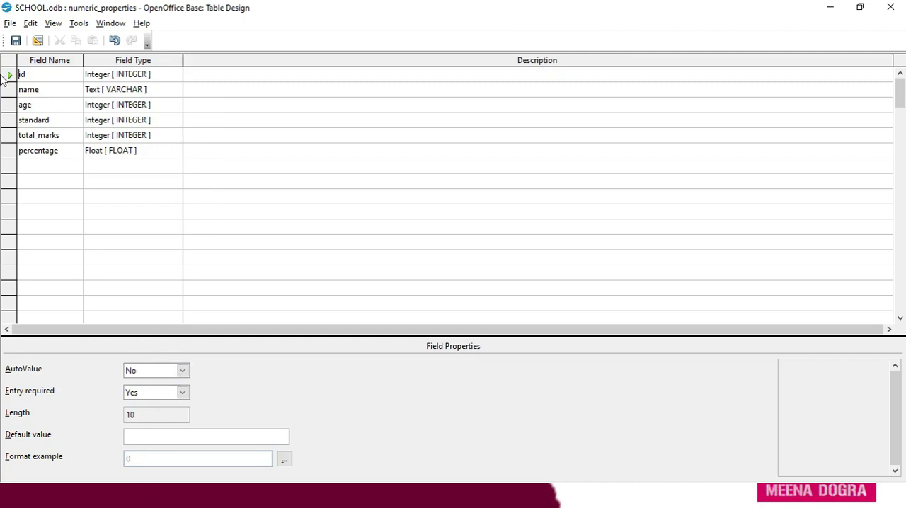
click(182, 370)
click(169, 384)
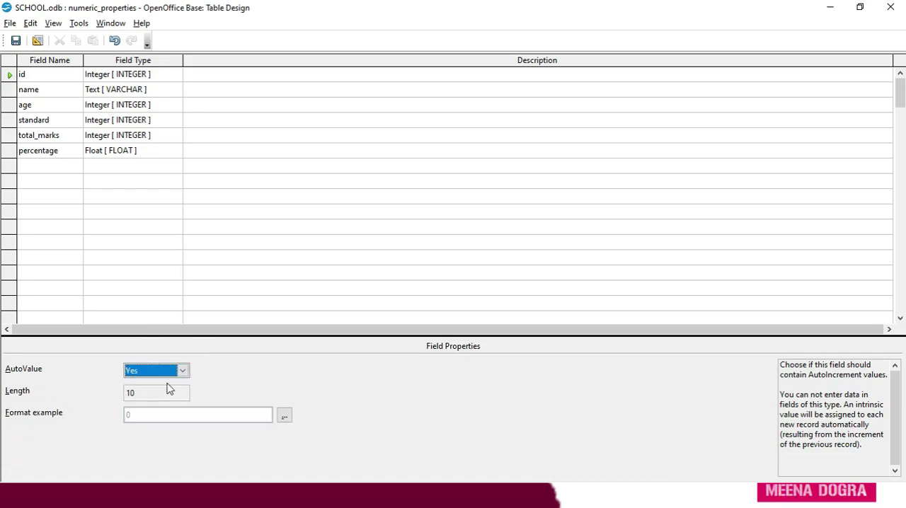
click(124, 81)
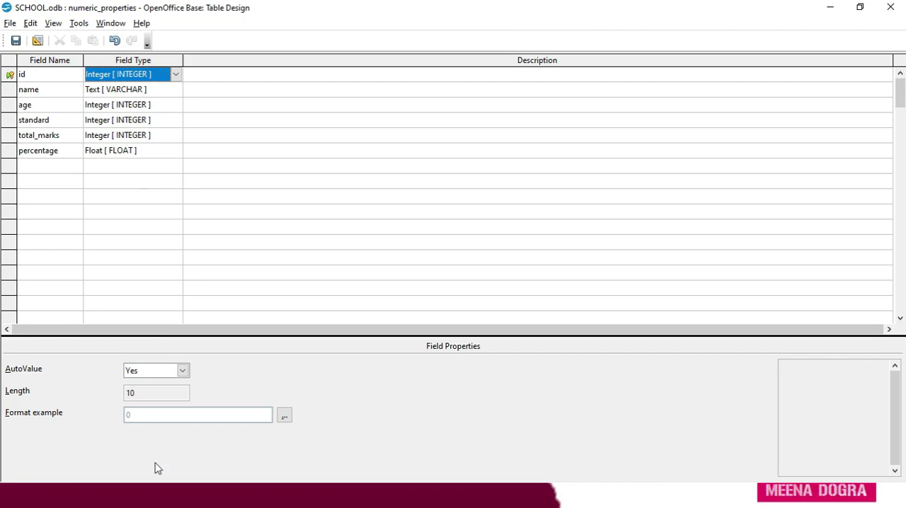
- Review the properties of the name and age fields, including the Entry required options and Length of age
click(56, 93)
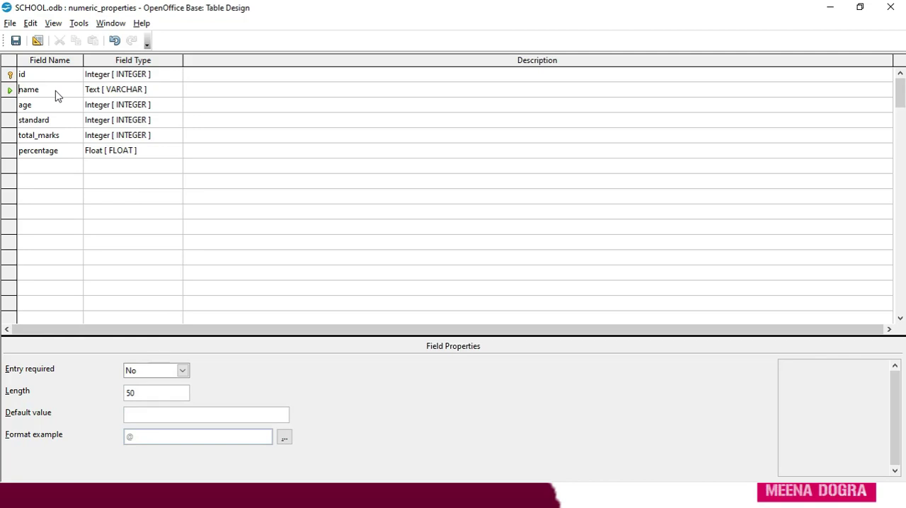
click(48, 109)
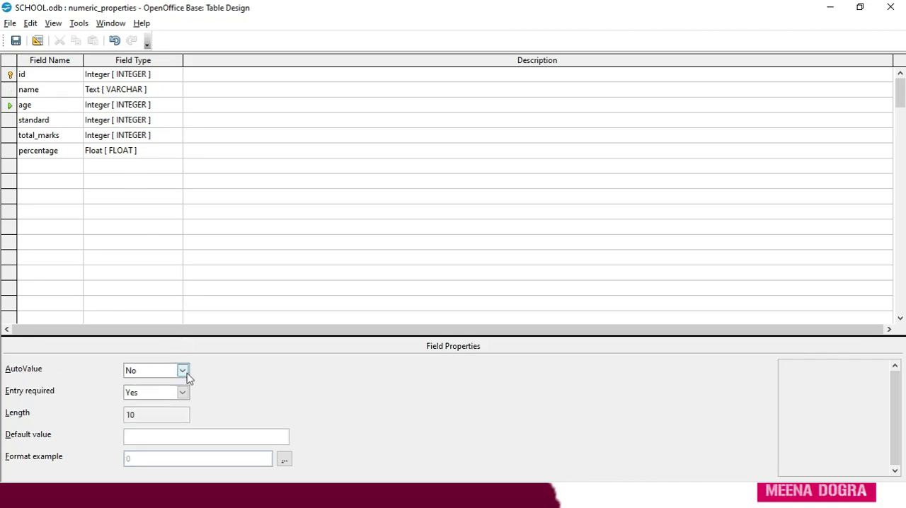
click(183, 393)
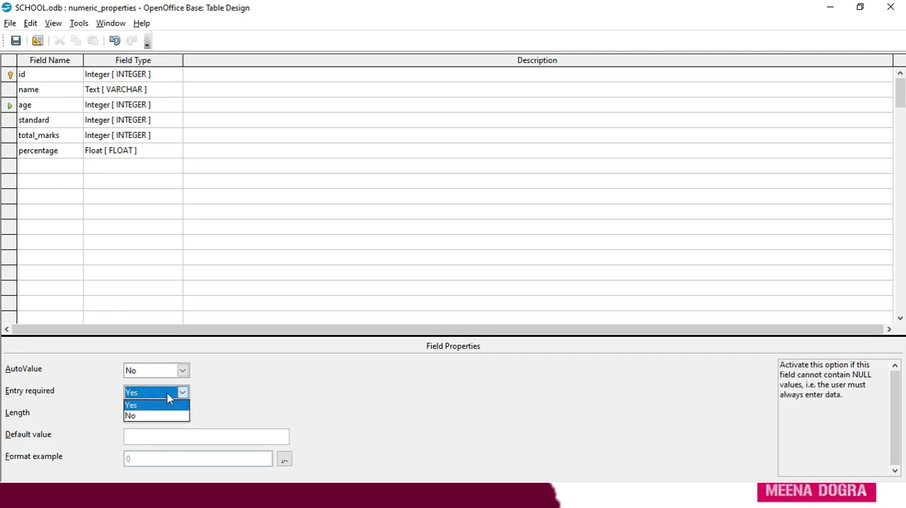
click(168, 395)
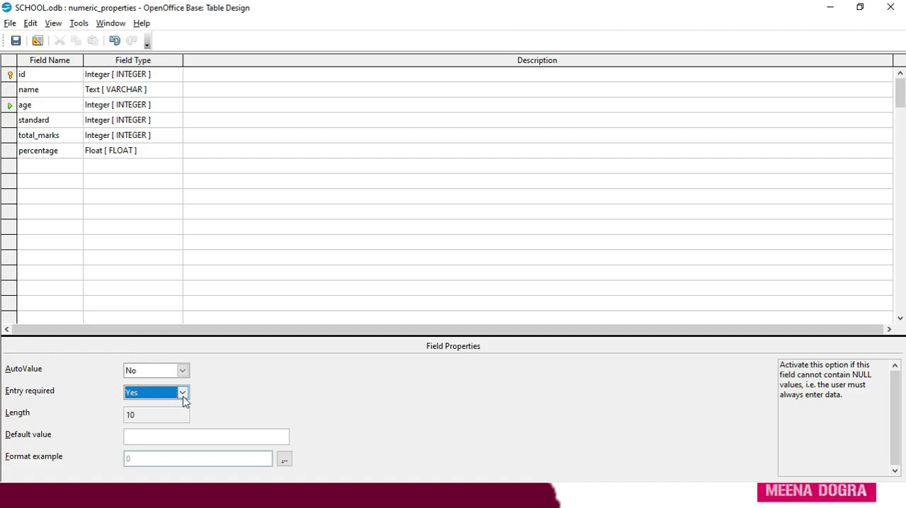
click(152, 418)
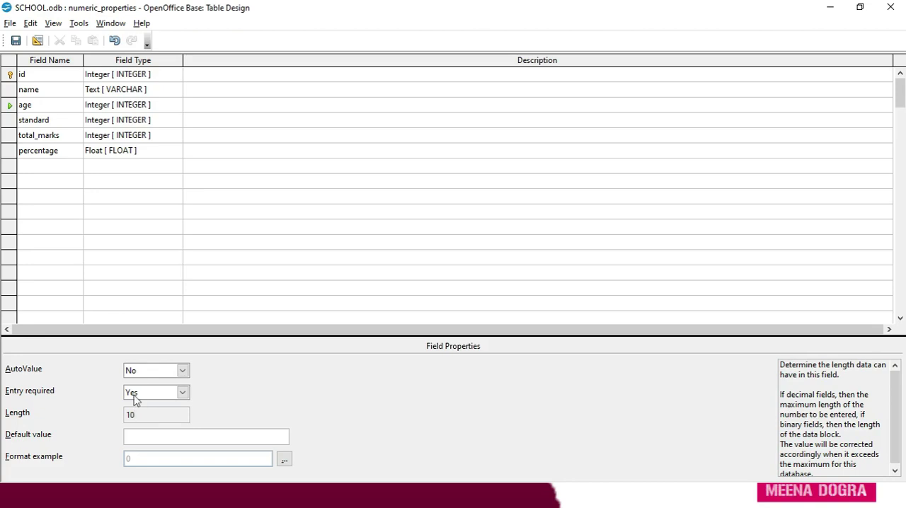
- Review the standard field's properties, including its Default value
click(74, 123)
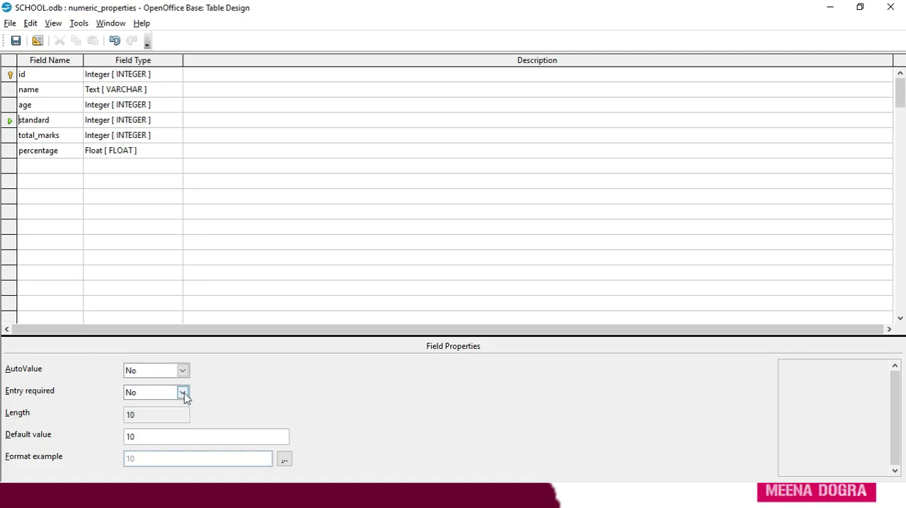
click(154, 438)
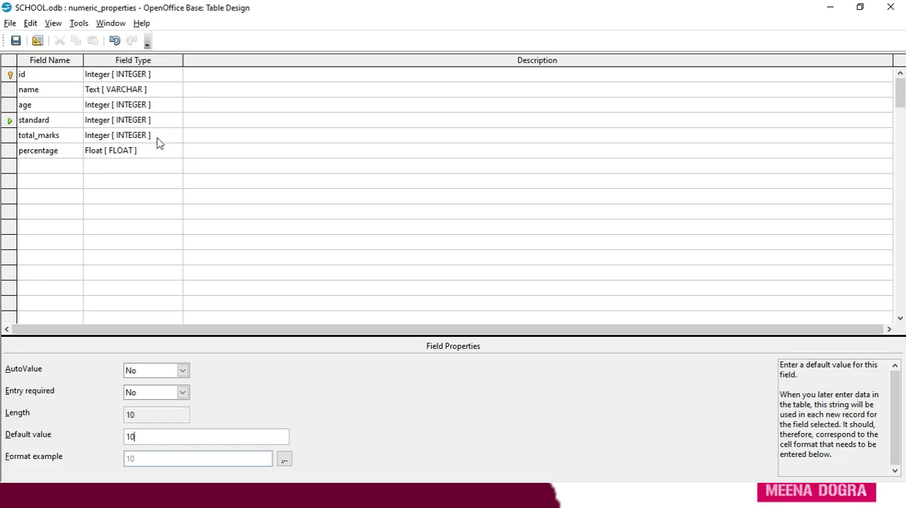
- Set the horizontal text alignment of the total_marks field's format to Default
click(58, 140)
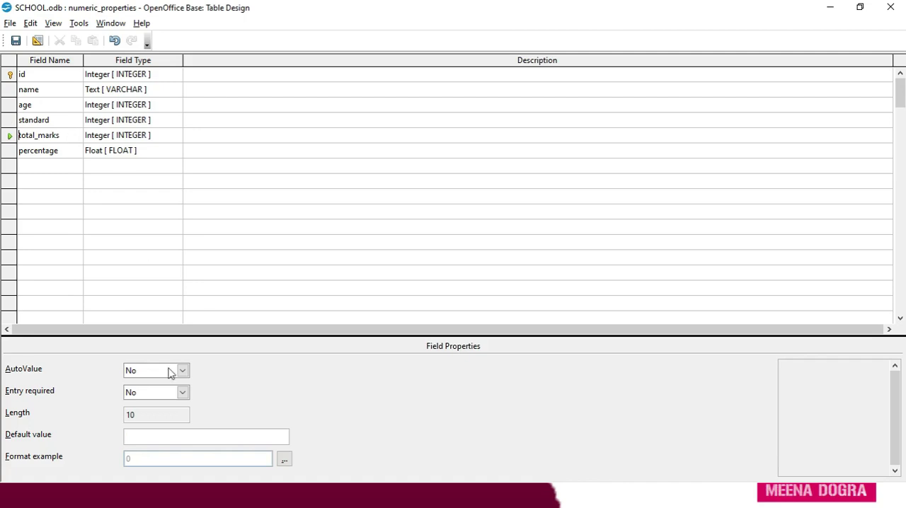
click(285, 462)
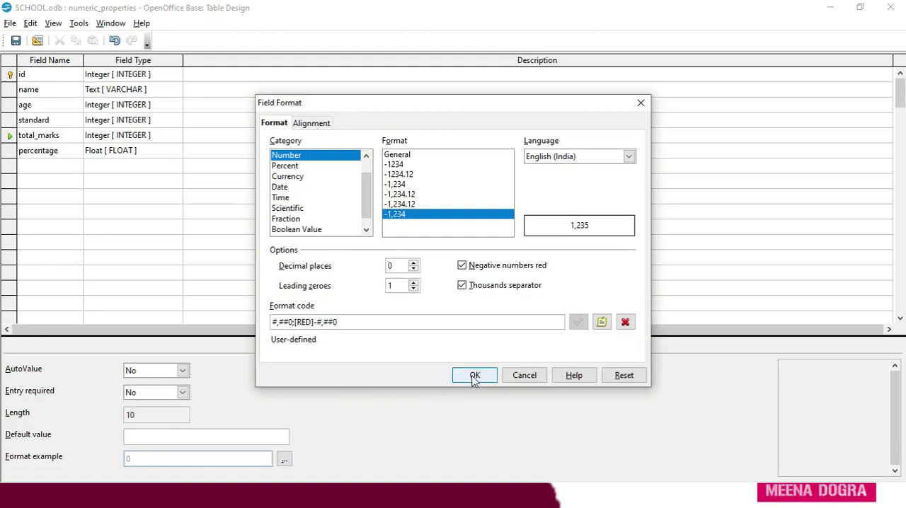
click(326, 126)
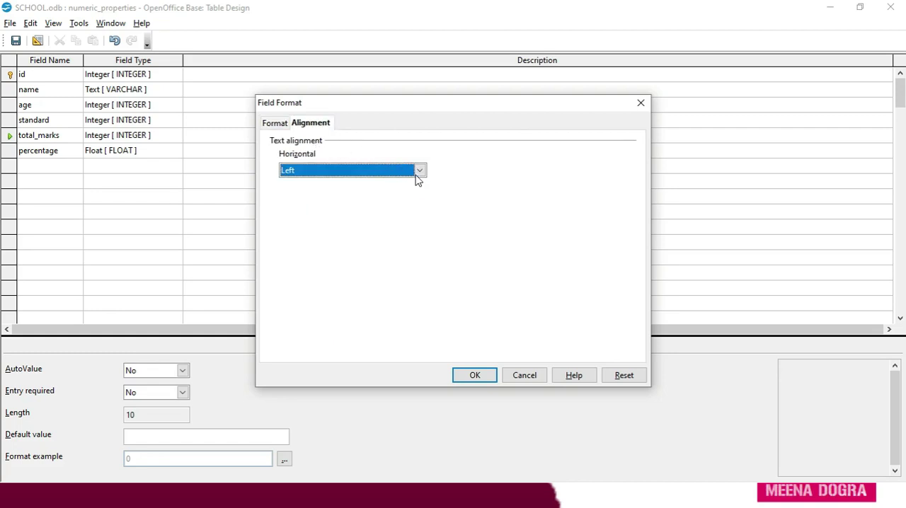
click(419, 172)
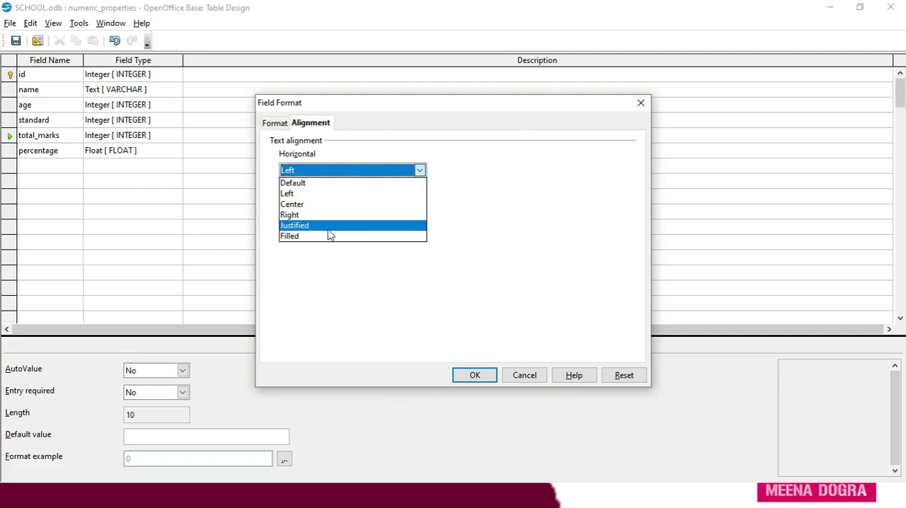
click(316, 185)
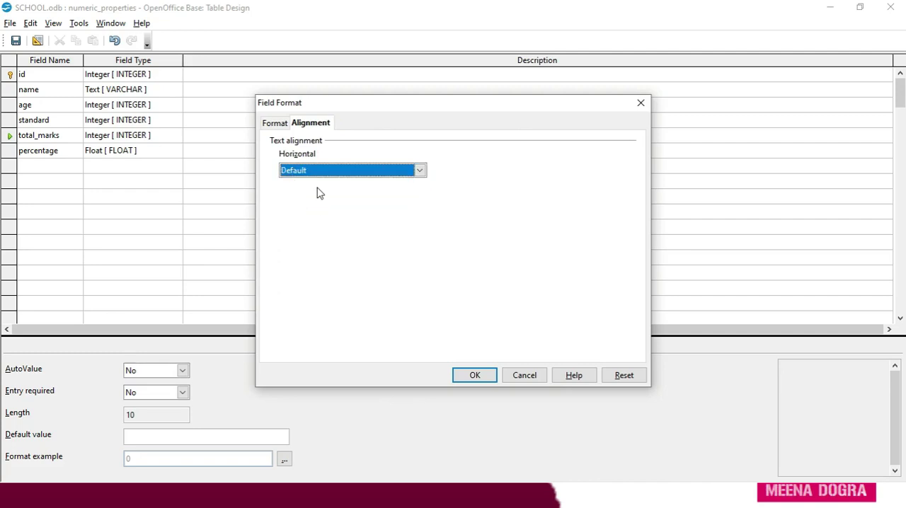
- Toggle Thousands separator and Negative numbers red off and on again for total_marks, and accept the number format
click(275, 125)
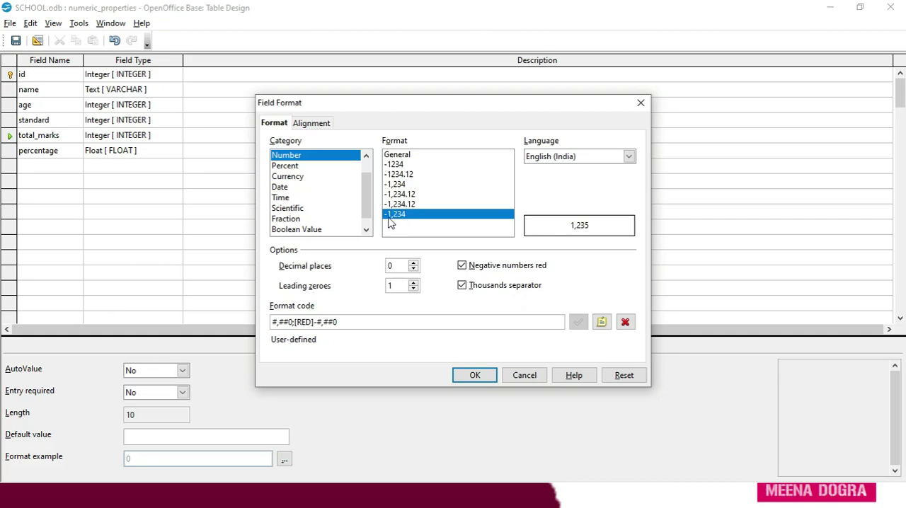
click(461, 287)
click(462, 287)
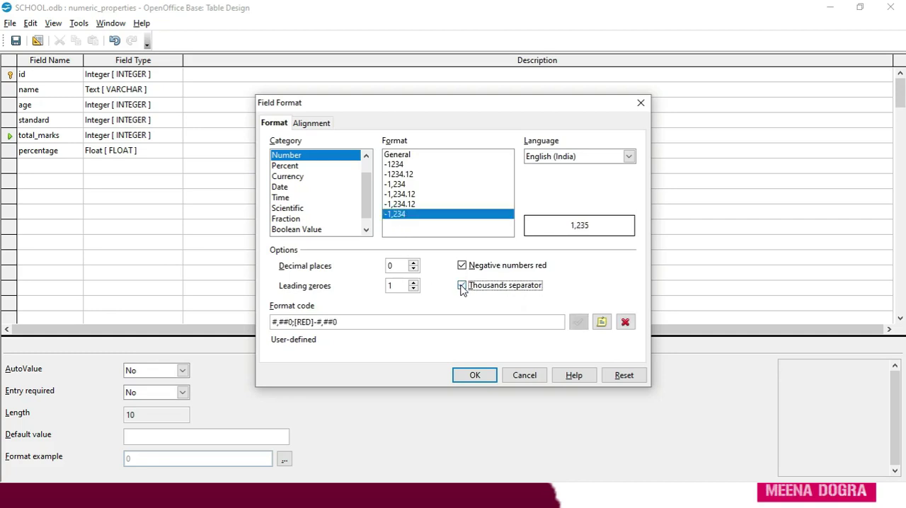
click(462, 267)
click(462, 266)
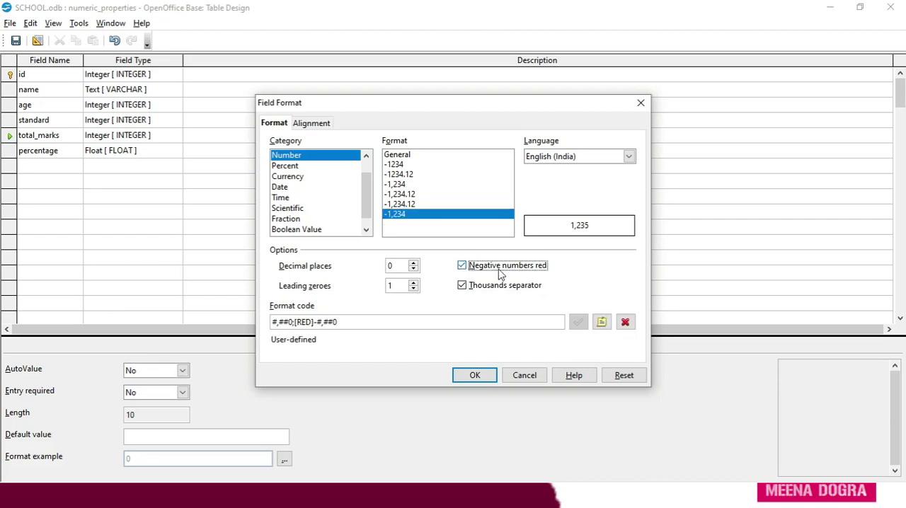
click(475, 376)
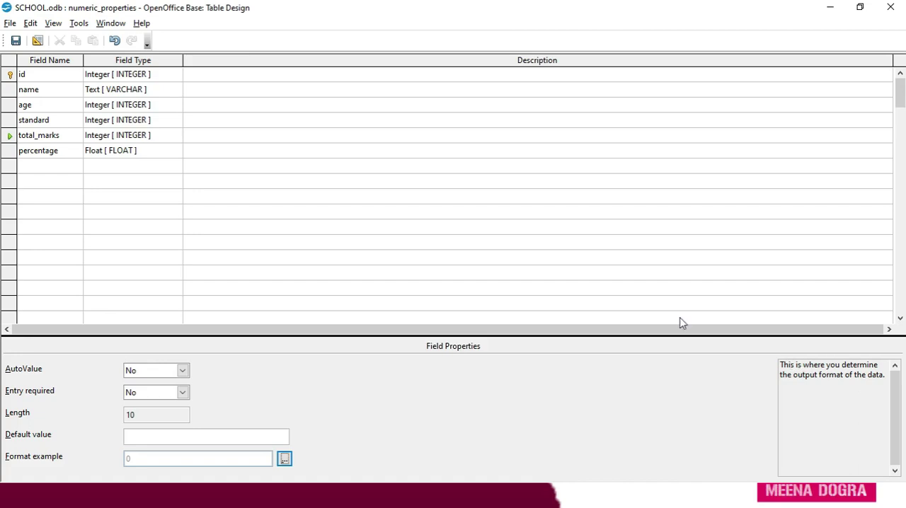
- Review the percentage field's Percent format and its number options, and accept the format
click(64, 156)
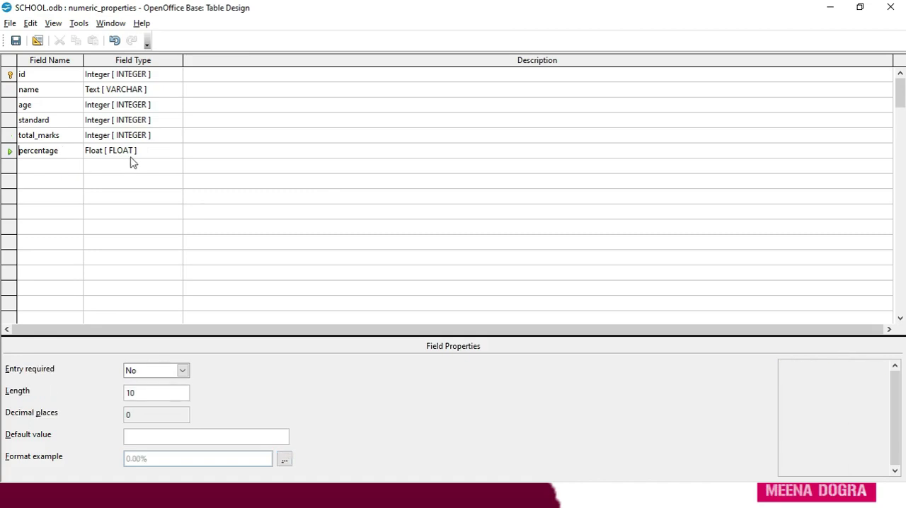
click(283, 461)
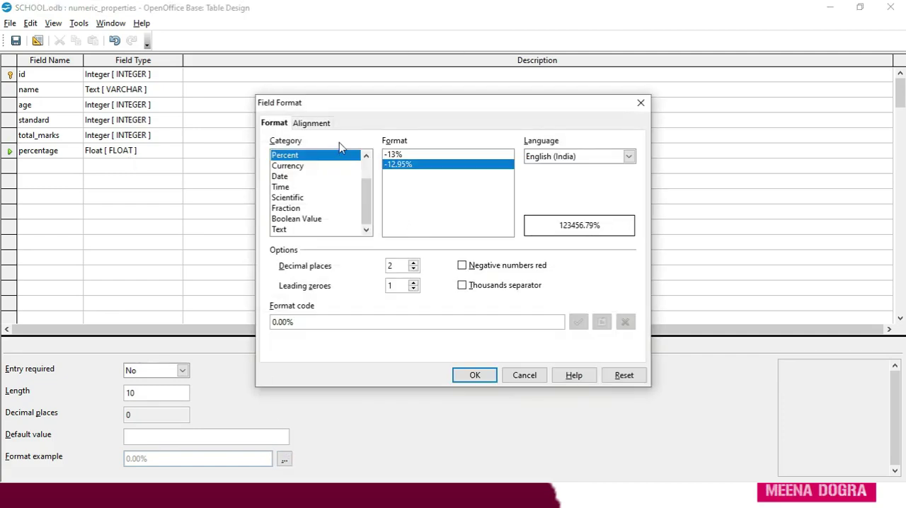
click(366, 155)
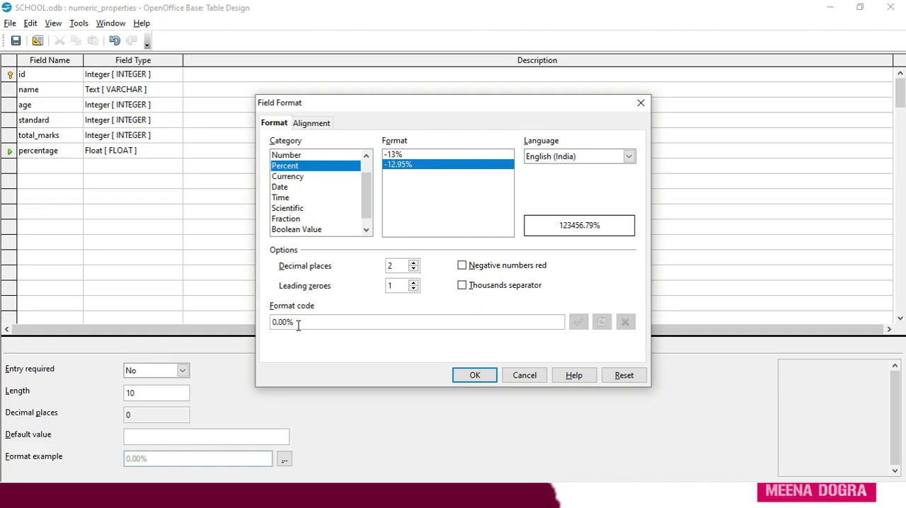
click(471, 379)
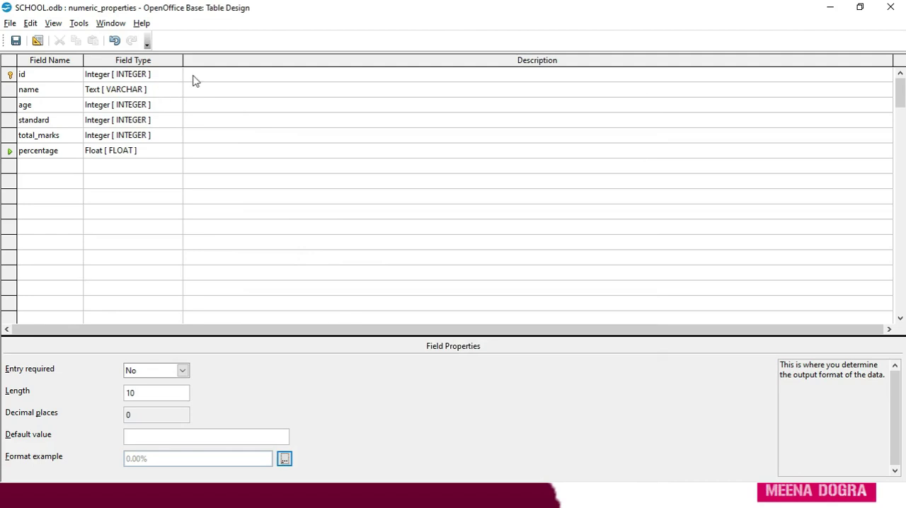
- Save and close the table design, and open the numeric_properties table for data entry
click(16, 40)
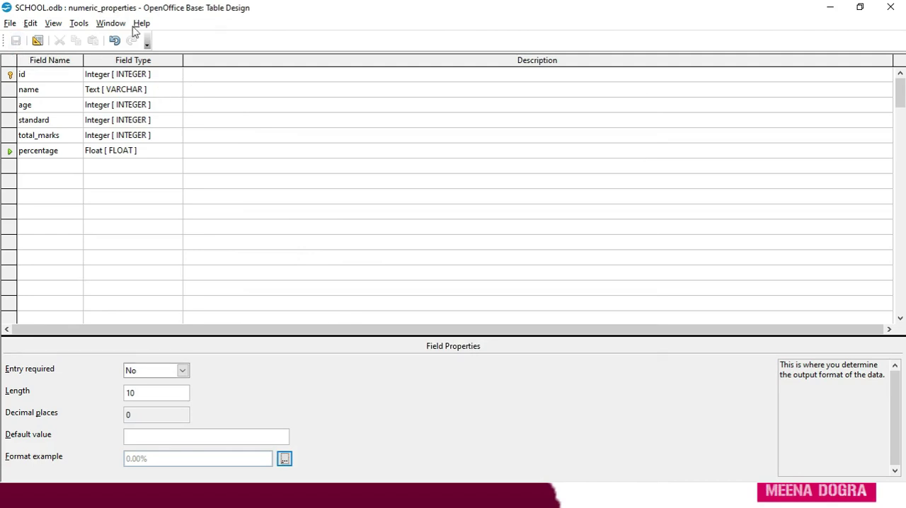
click(891, 7)
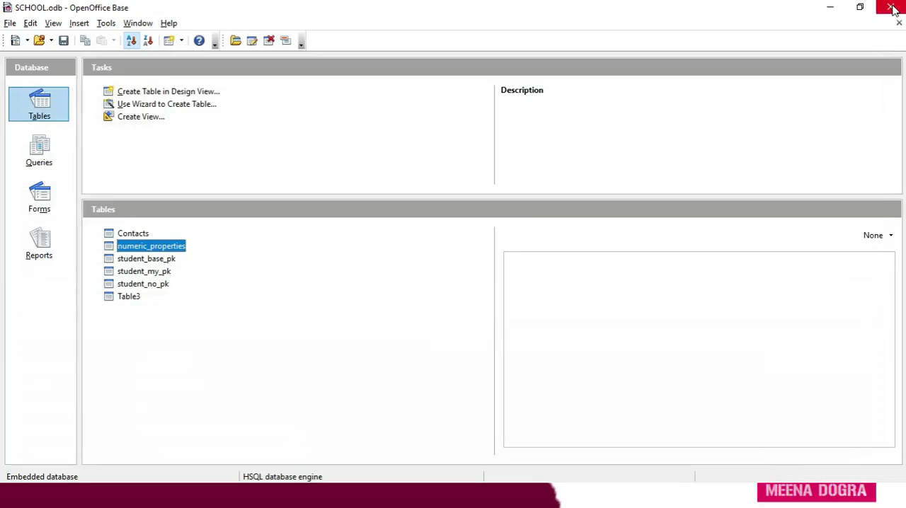
right_click(173, 250)
click(153, 250)
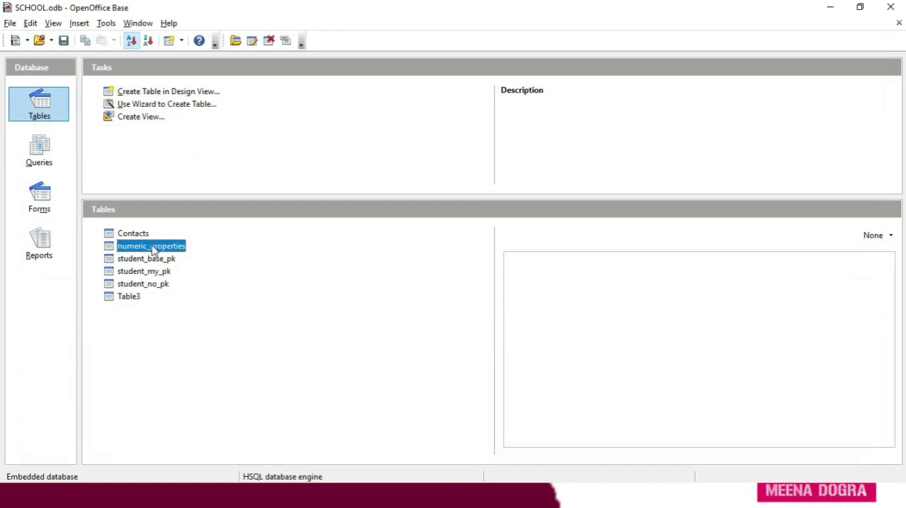
double_click(147, 250)
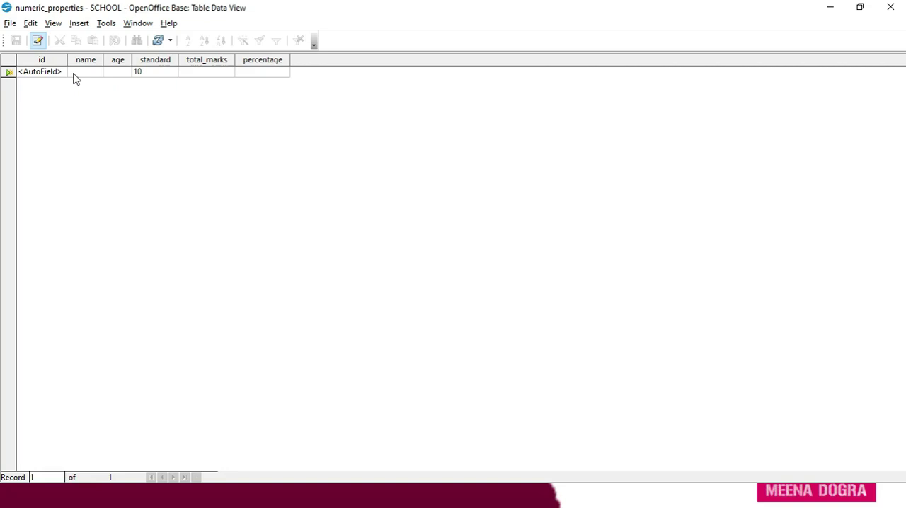
- Fill the first record with a student's name, total_marks 1400 and percentage 95.56, leaving age blank, and try to save it
text(Aman)
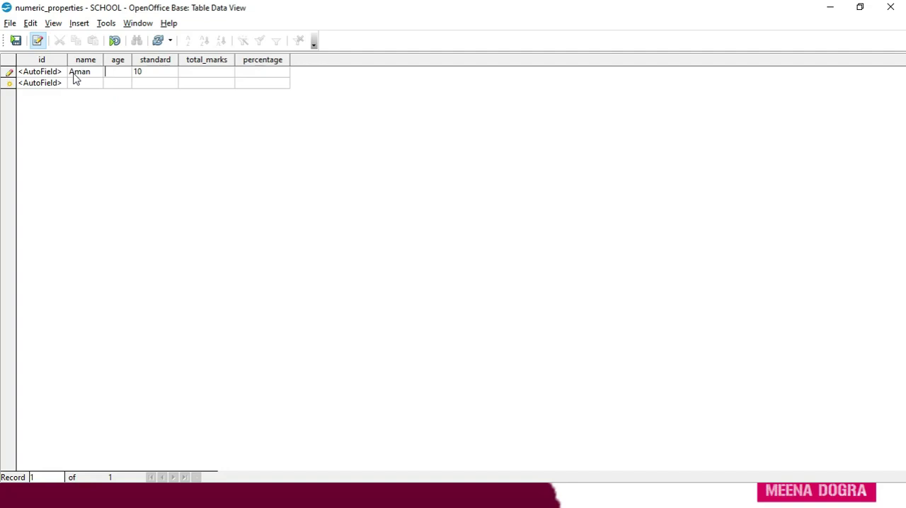
key(Tab)
key(Tab)
text(1400)
key(Tab)
text(95.56)
key(Return)
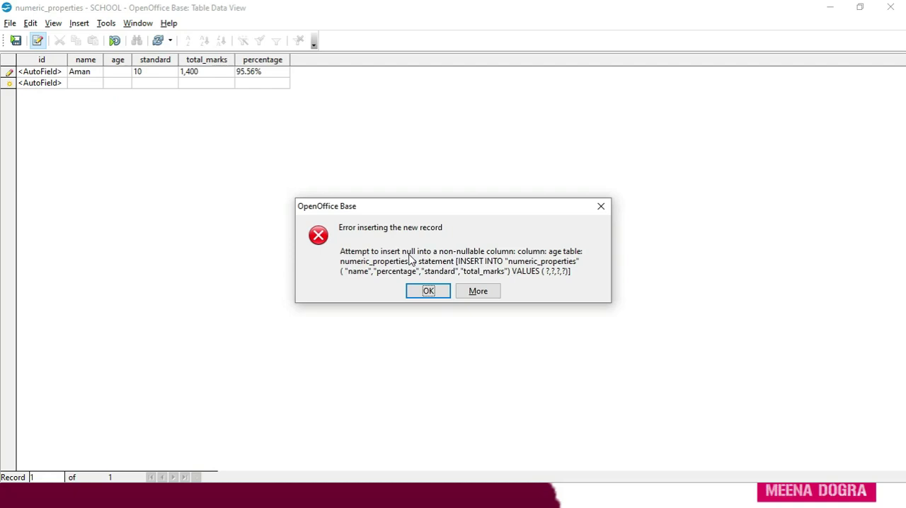
click(428, 293)
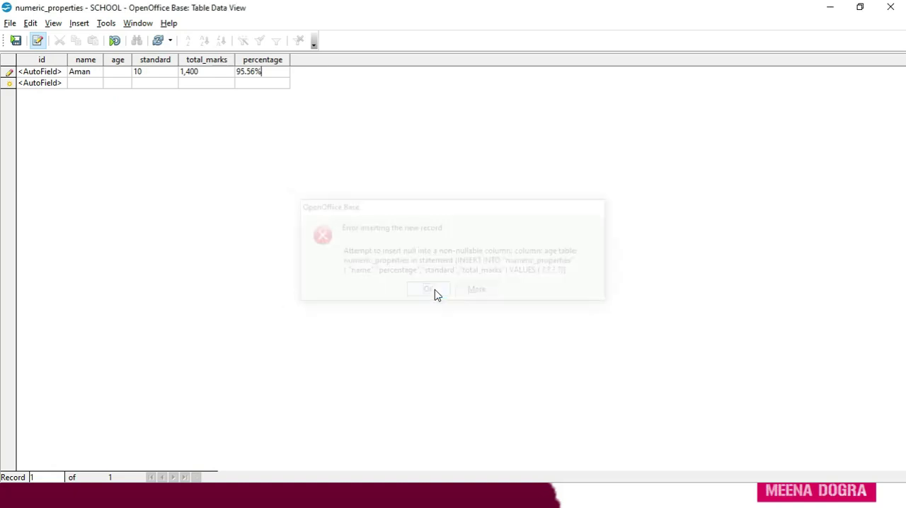
- Enter age 15 in the first record and save the record
click(107, 75)
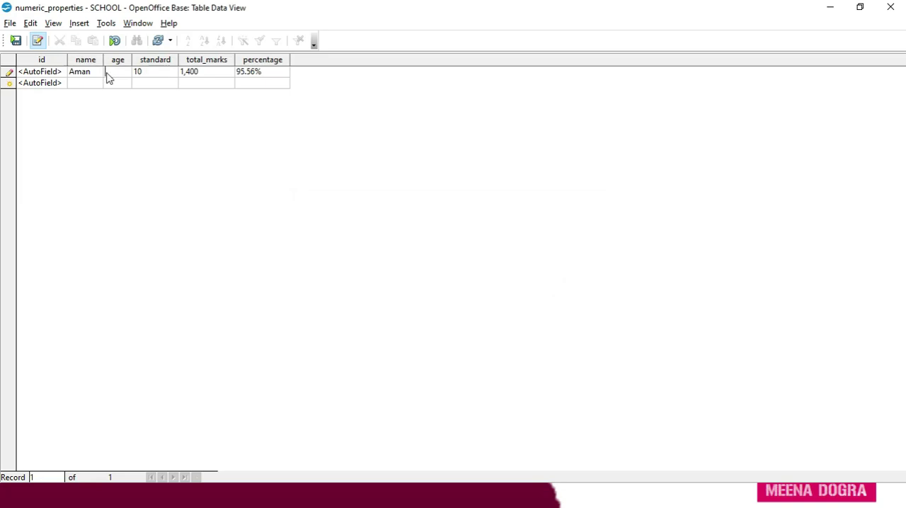
text(15)
click(278, 74)
key(Tab)
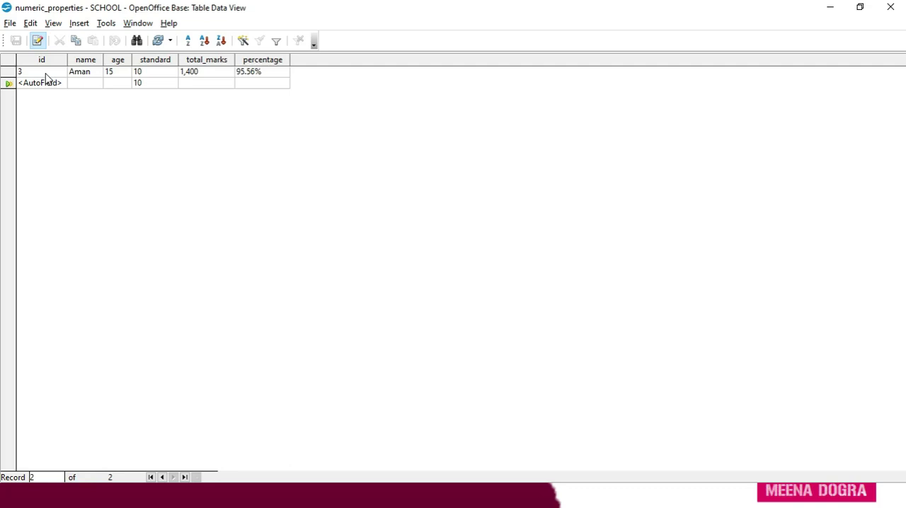
- Start the second record with a student's name, age 16, standard 11 and total_marks -23
click(80, 86)
text(Deepak)
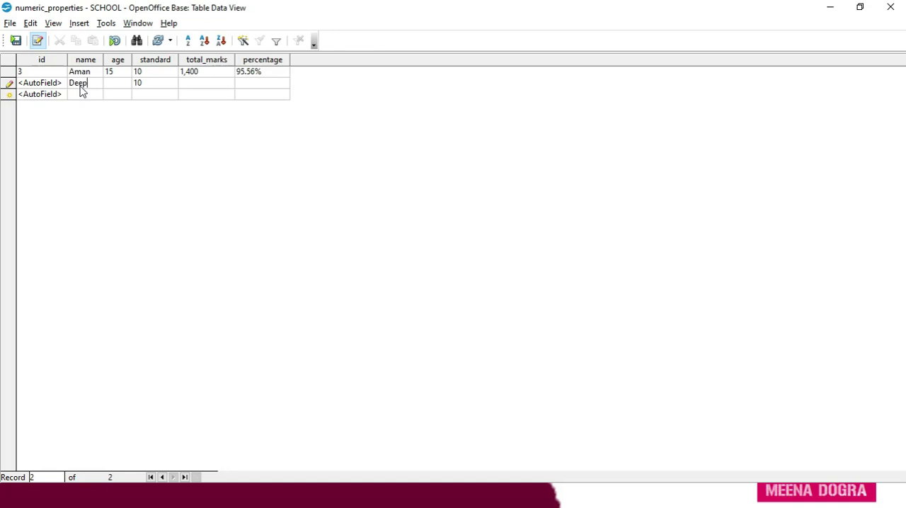
key(Tab)
text(16)
key(Tab)
text(11)
key(Tab)
text(-23)
key(Tab)
click(193, 84)
key(BackSpace)
key(BackSpace)
text(-23)
- Replace the student's name in the second record, enter percentage 90.7 and save the record
click(99, 86)
text(Meena)
key(Tab)
key(Tab)
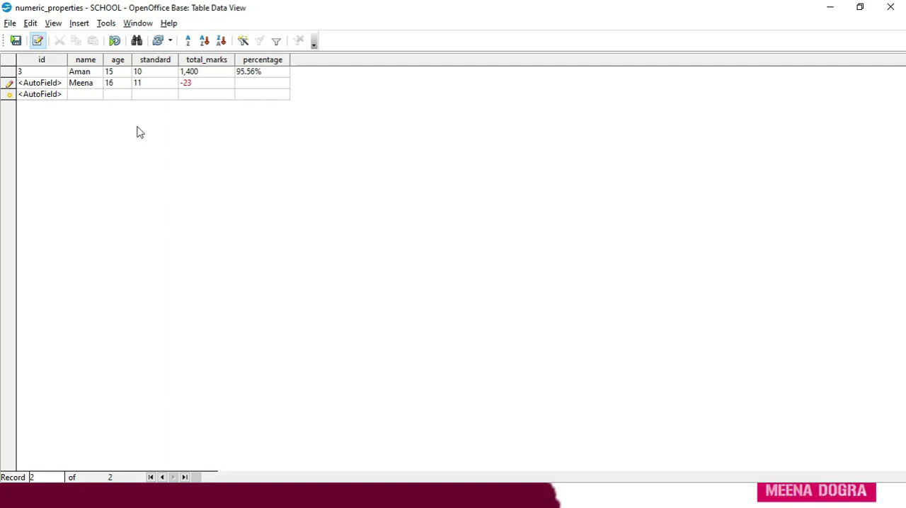
key(Tab)
key(Tab)
text(90)
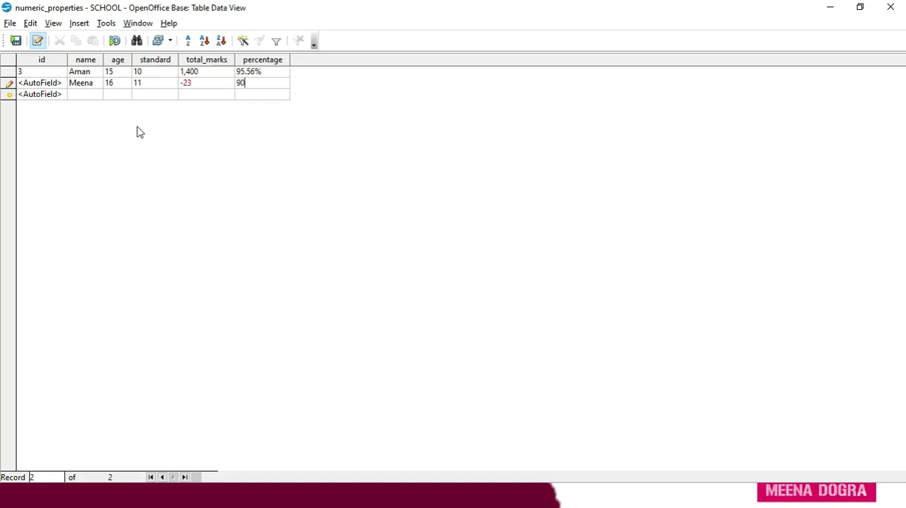
text(.7)
key(Return)
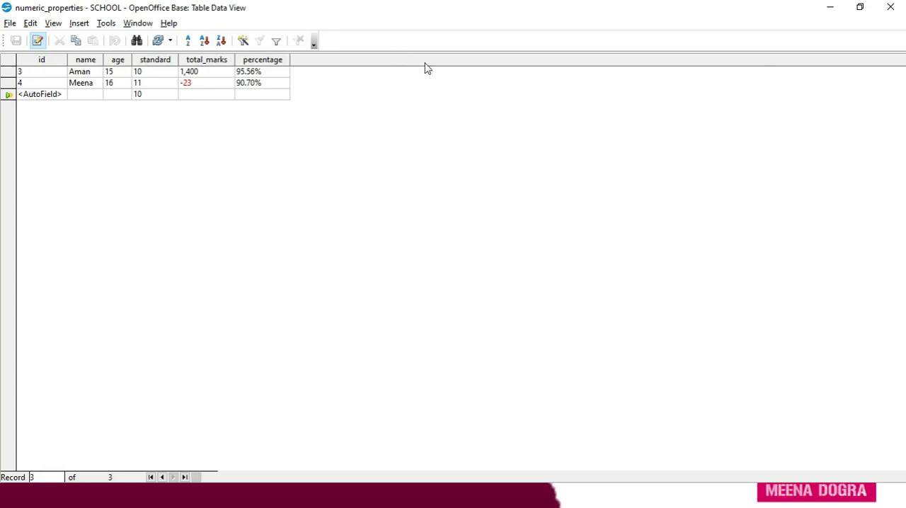
- Close the table data and start a new table in design view with an Integer field rollno as the primary key
click(891, 8)
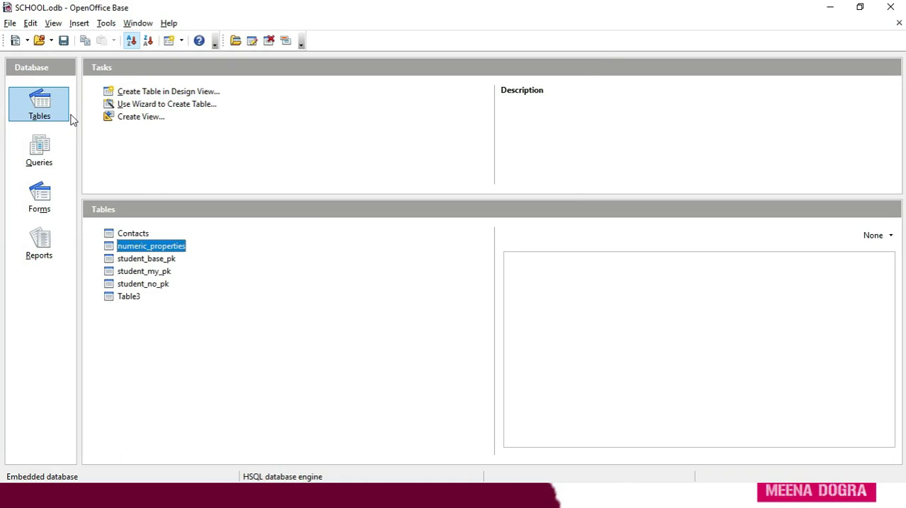
click(145, 100)
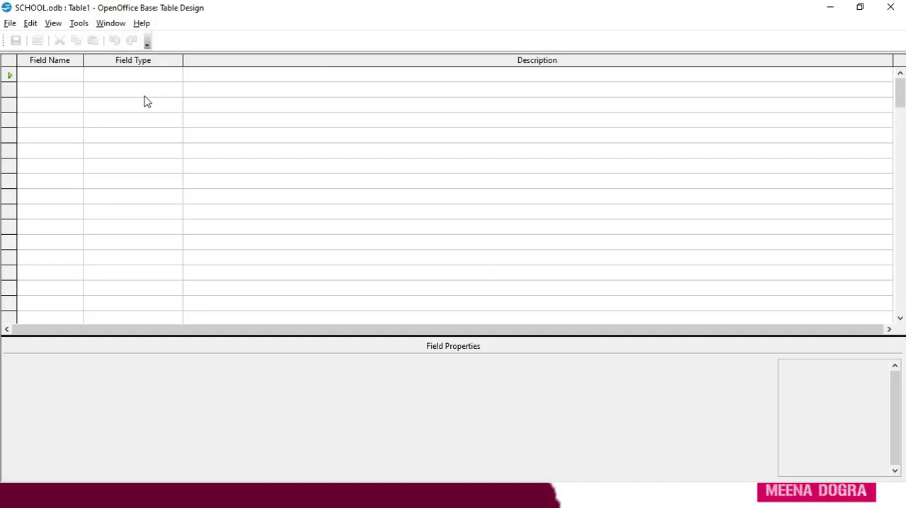
text(rollno)
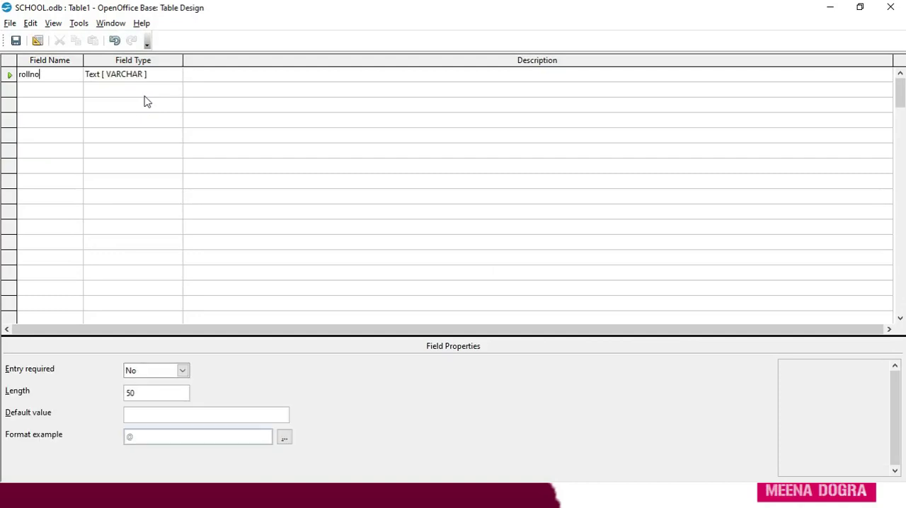
key(Tab)
key(i)
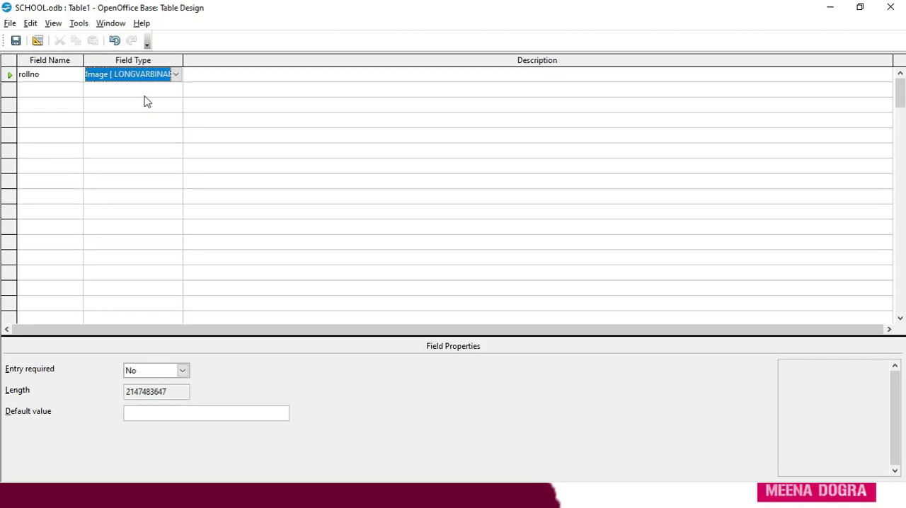
key(i)
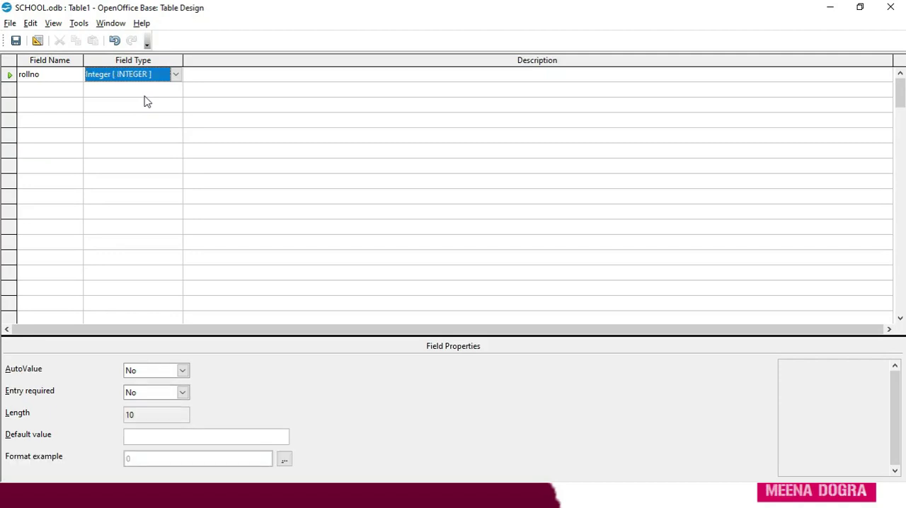
right_click(11, 78)
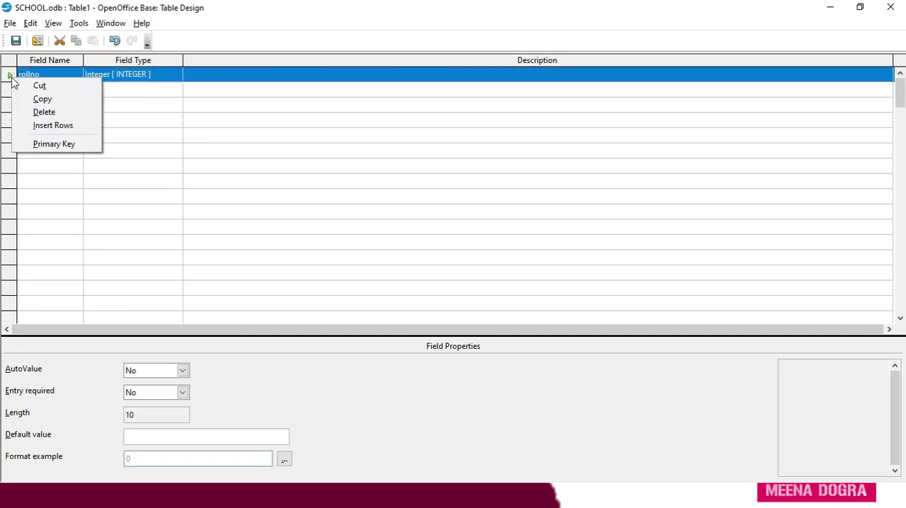
click(44, 145)
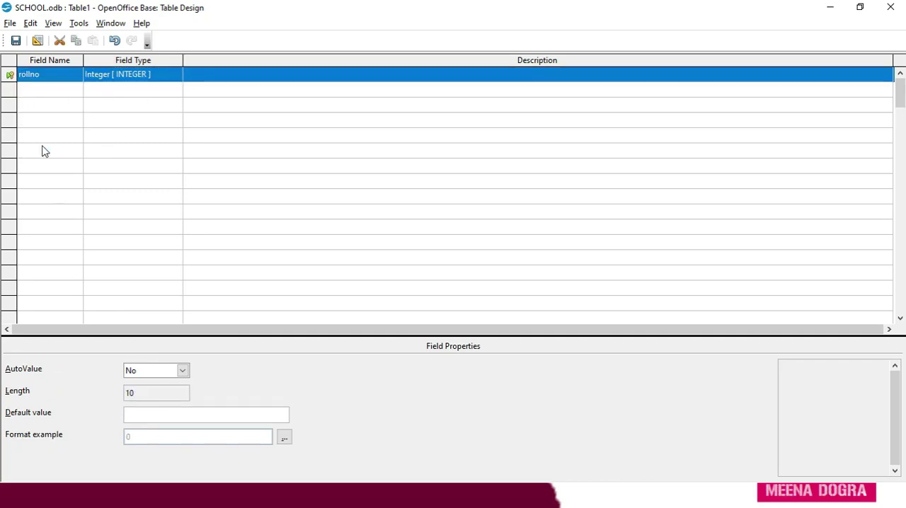
- Add a Text [ VARCHAR ] field called name, make its entry required and set its length to 30
click(30, 91)
text(name)
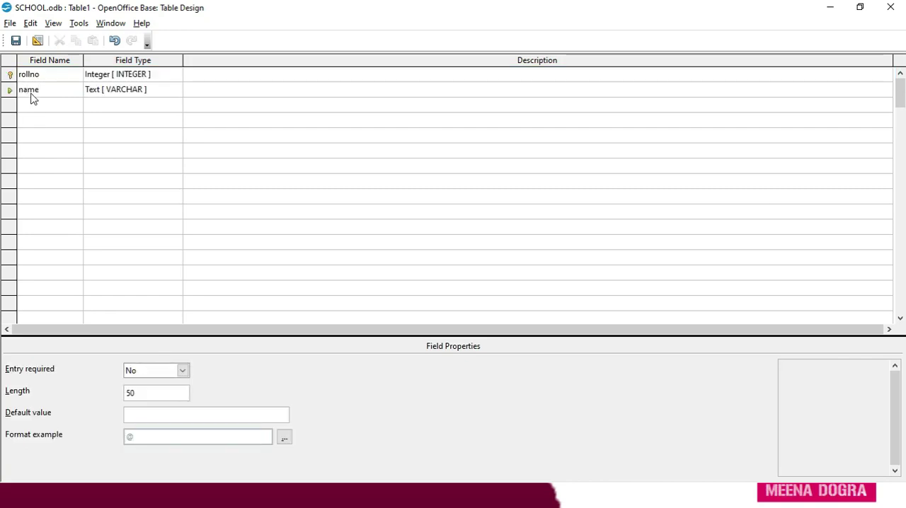
key(Tab)
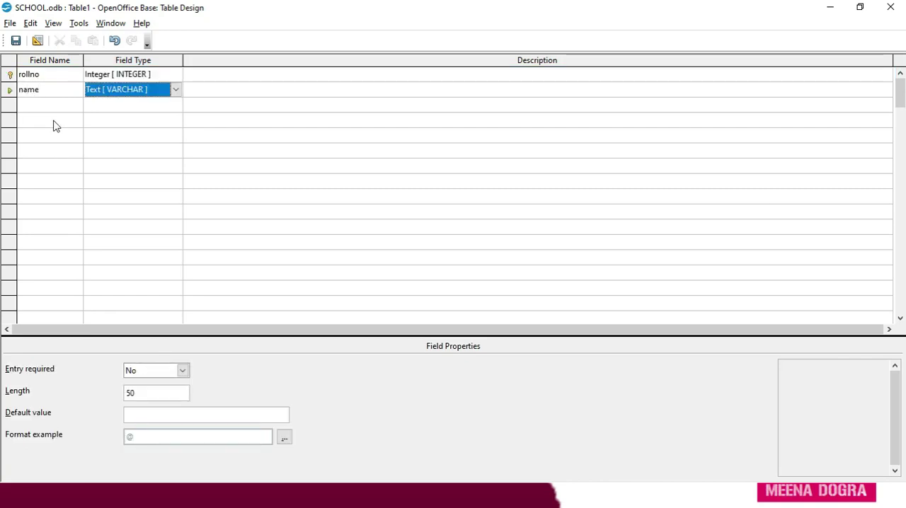
click(182, 372)
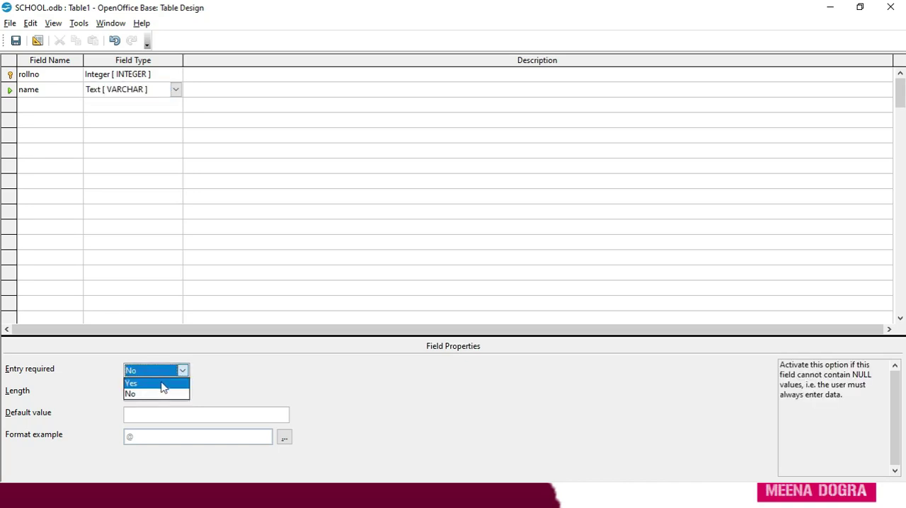
click(161, 382)
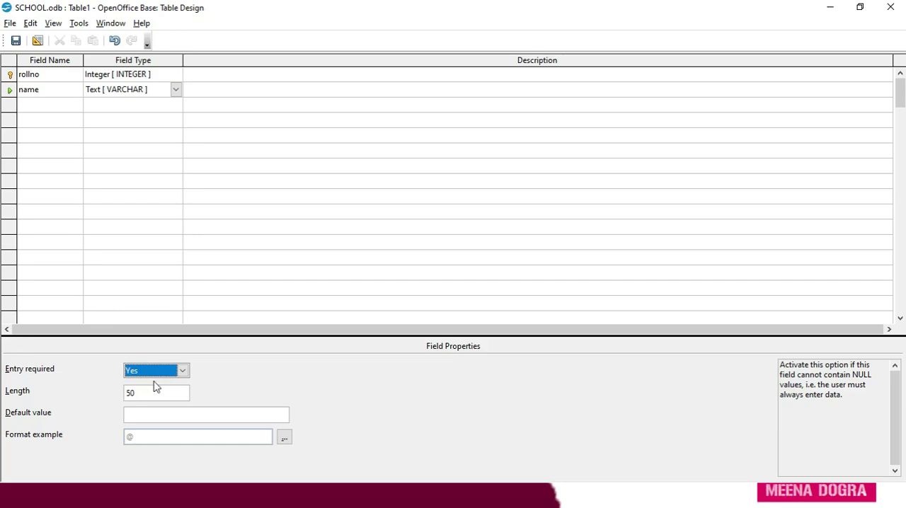
click(140, 394)
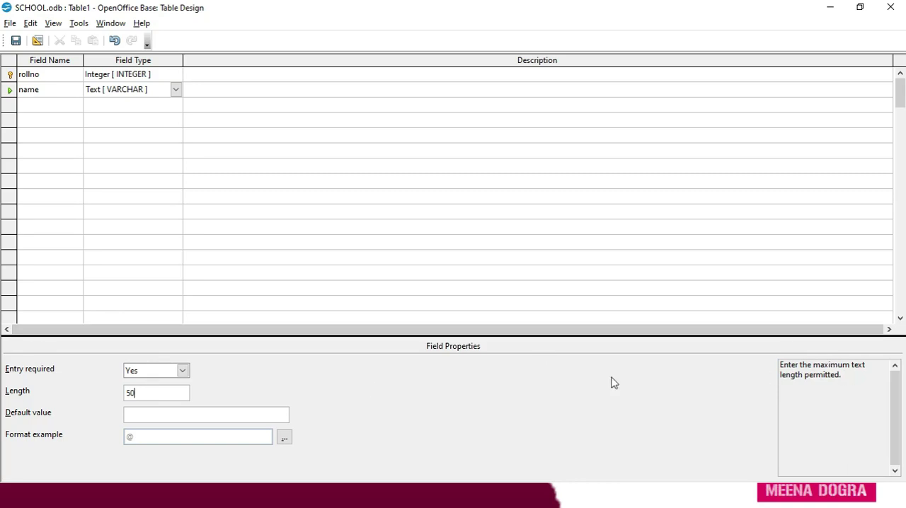
key(BackSpace)
key(BackSpace)
text(30)
- Add a field called standard with type Text (fix) [ CHAR ] and length 5
click(42, 110)
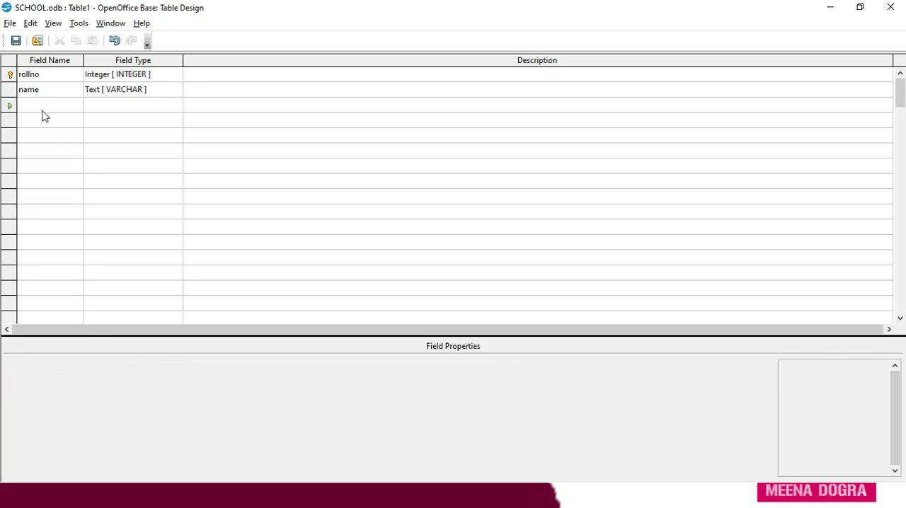
text(stndard)
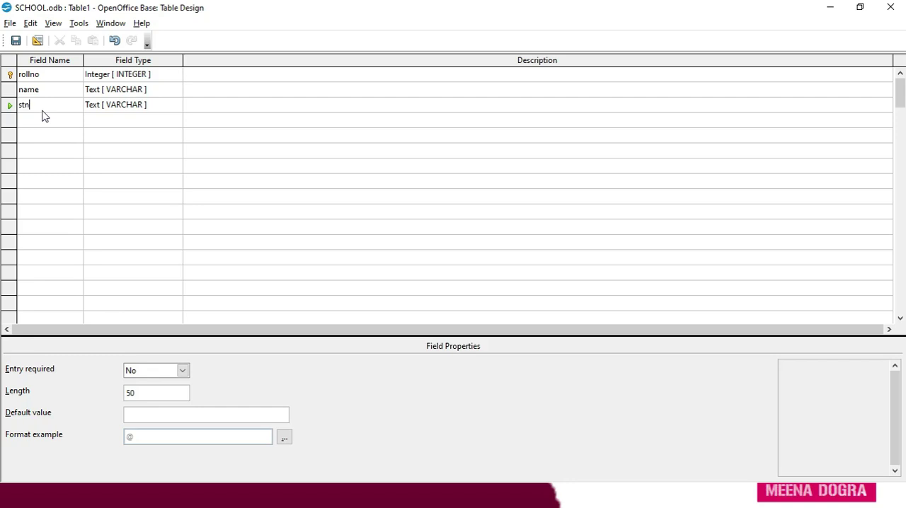
key(BackSpace)
key(BackSpace)
key(BackSpace)
key(BackSpace)
key(BackSpace)
text(andard)
click(167, 110)
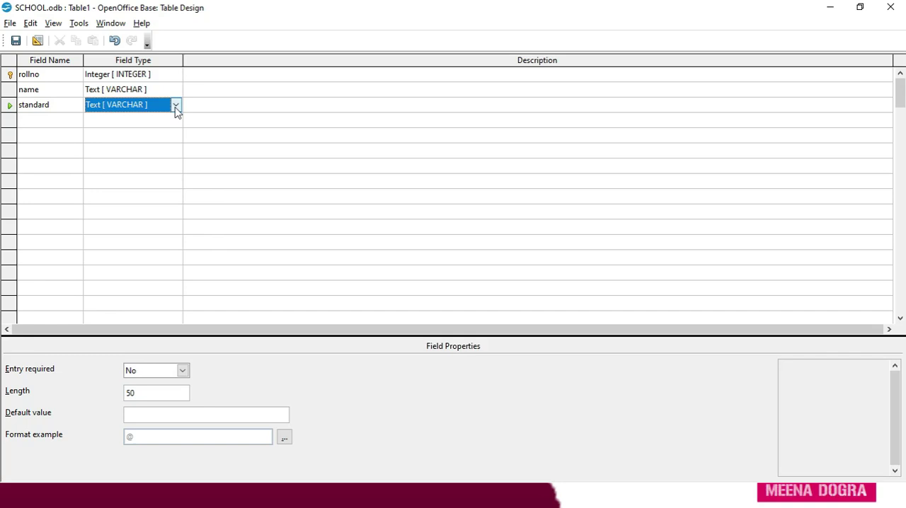
click(177, 105)
click(163, 121)
click(153, 395)
key(BackSpace)
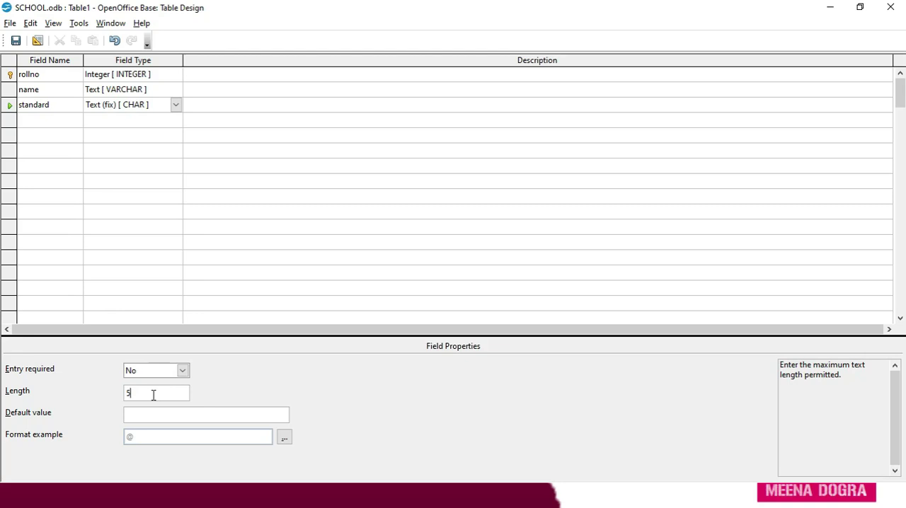
- Add a Text (fix) [ CHAR ] field called section with length 5 and default value A
click(30, 125)
text(section)
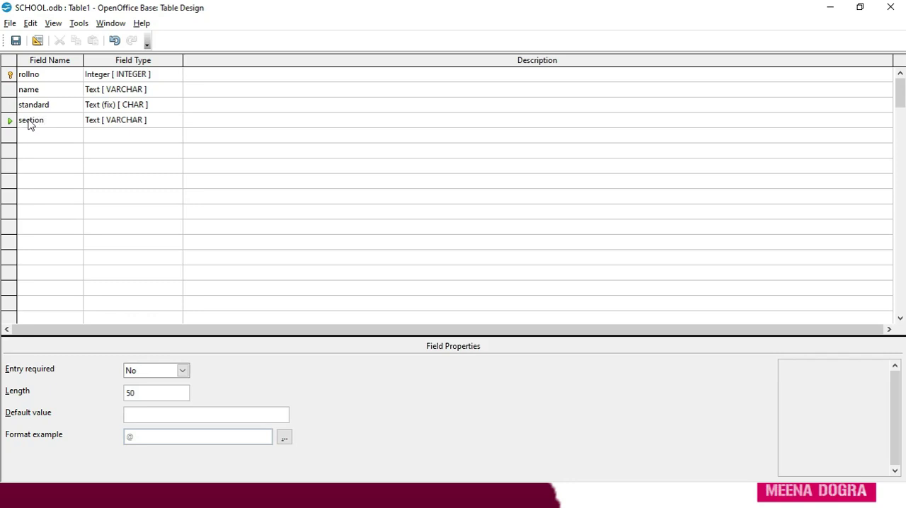
click(145, 122)
click(177, 120)
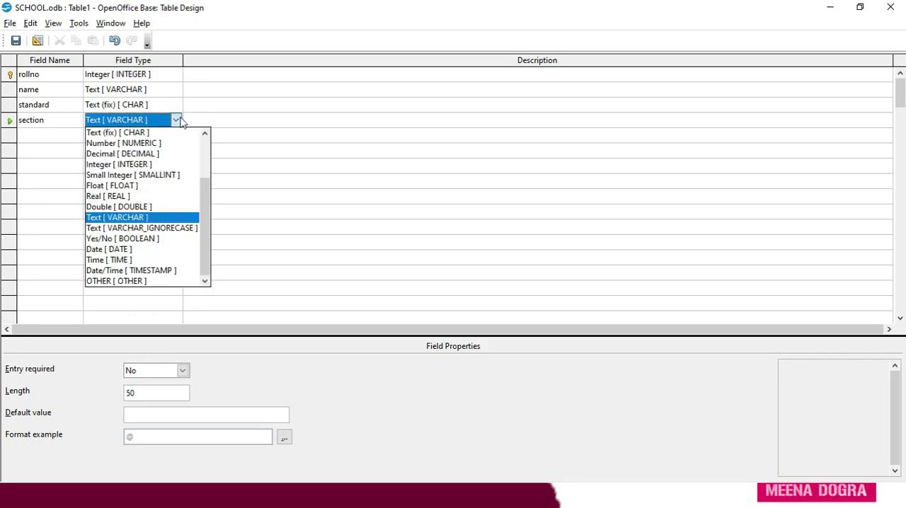
click(162, 133)
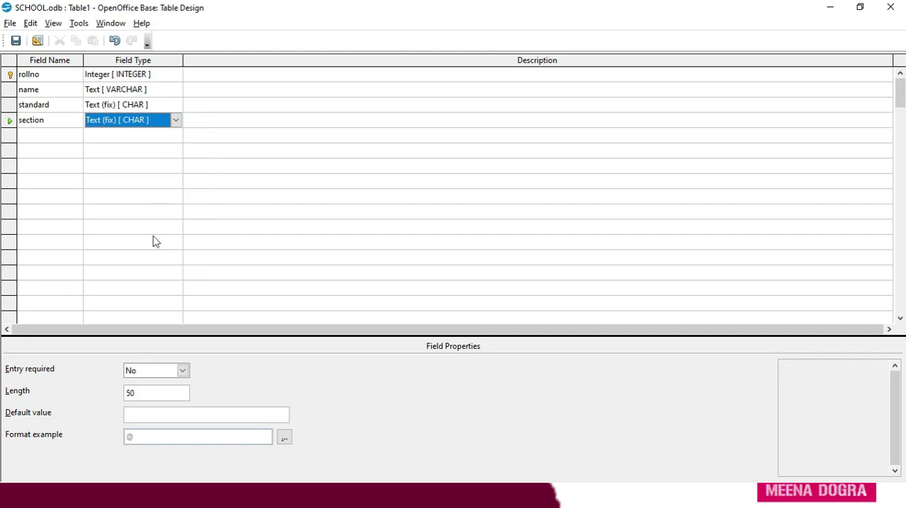
click(145, 393)
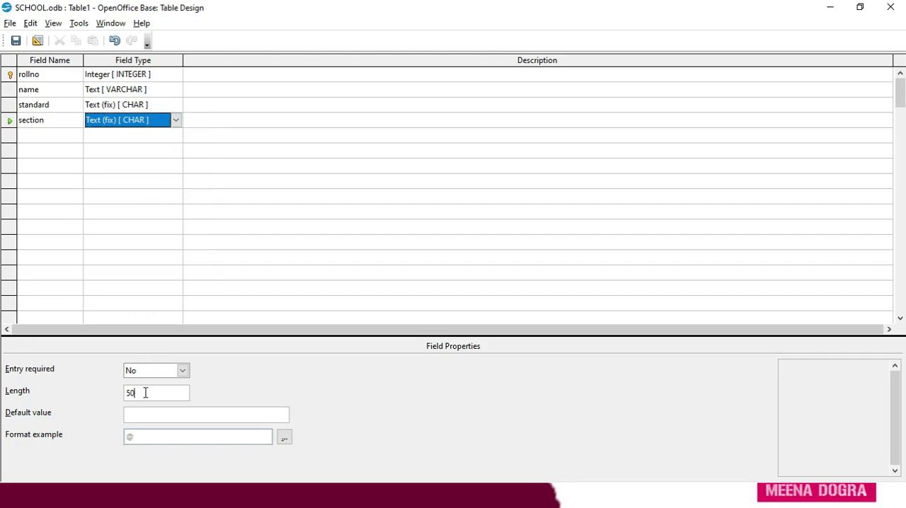
key(BackSpace)
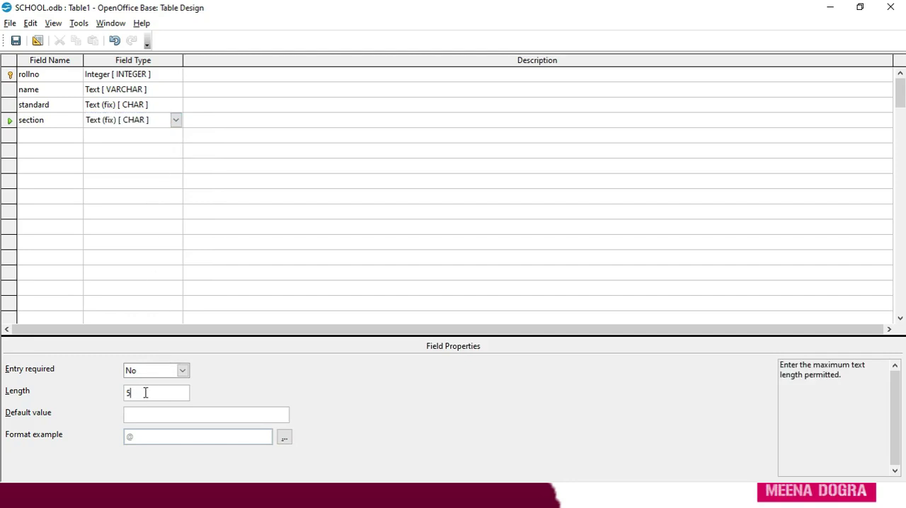
click(147, 413)
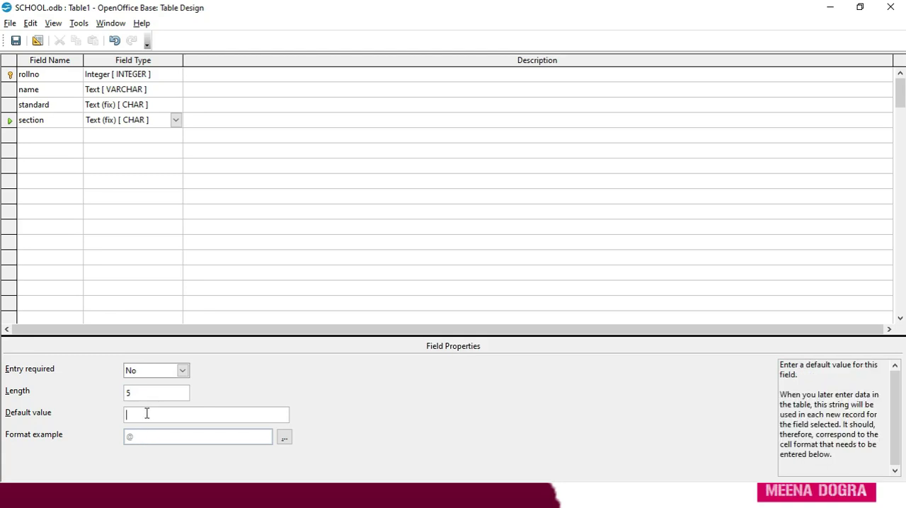
text(A)
- Set the horizontal text alignment in the standard field's format to Center
click(136, 104)
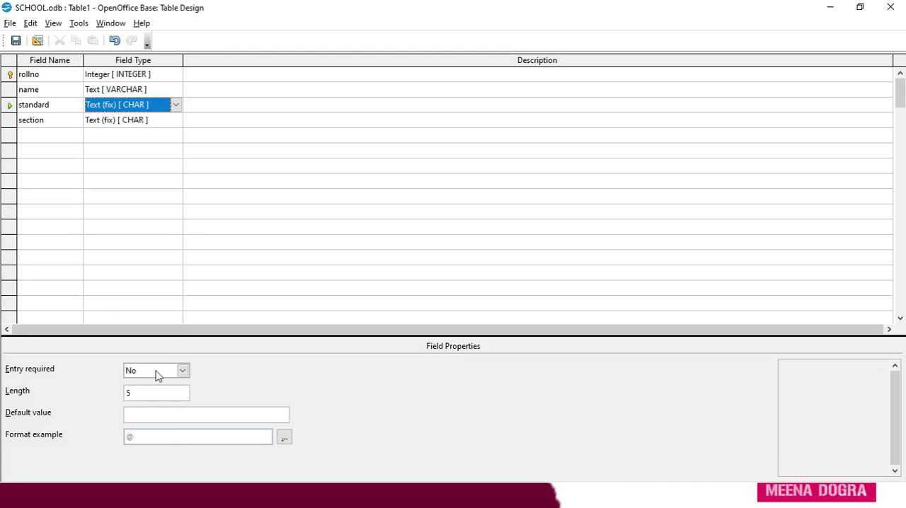
click(164, 89)
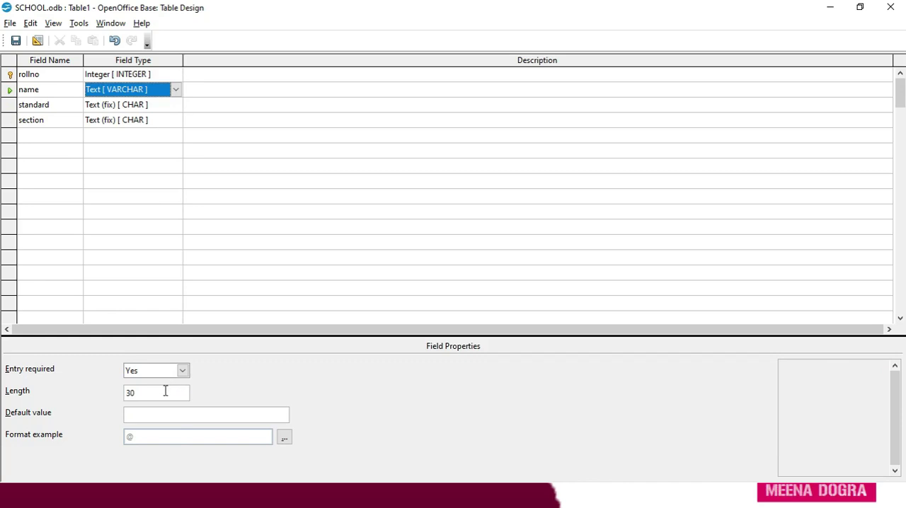
click(156, 75)
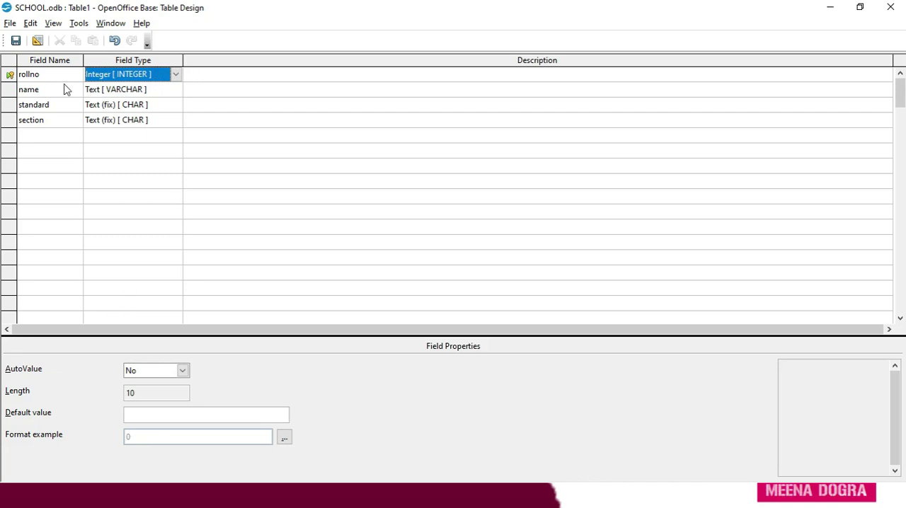
click(105, 121)
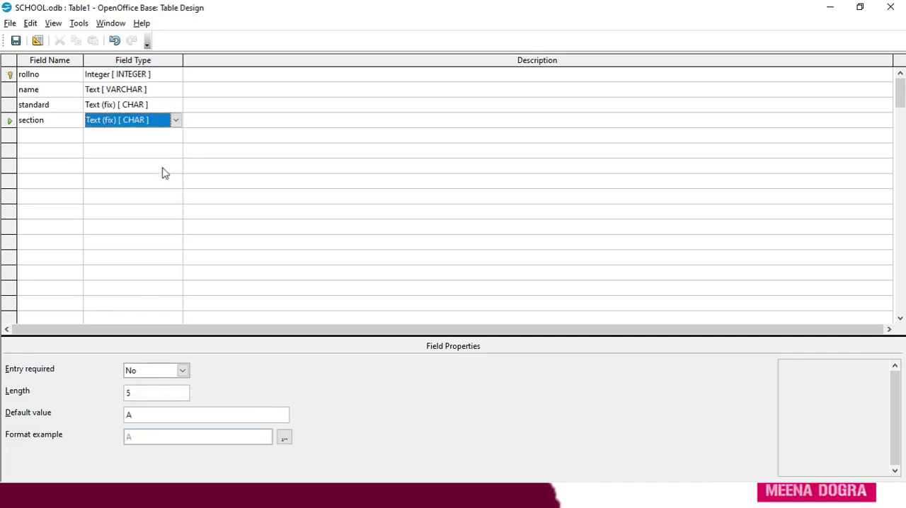
click(138, 104)
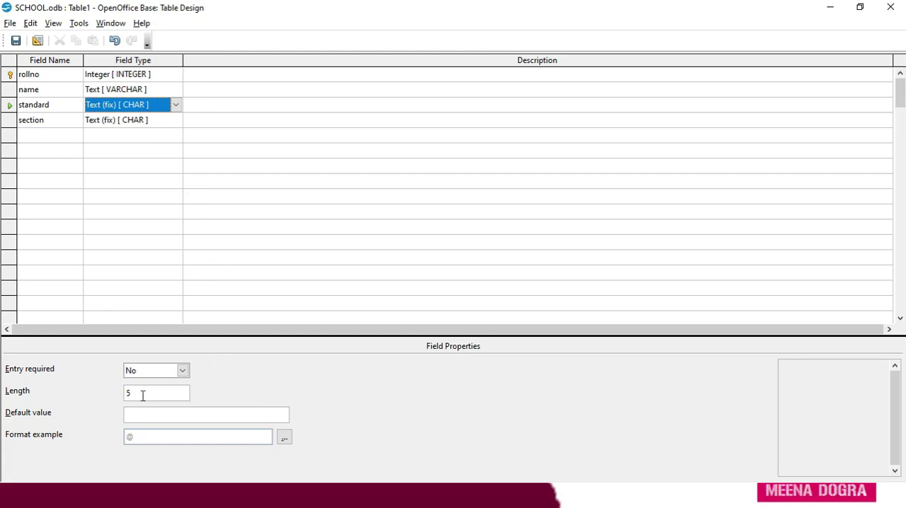
click(284, 439)
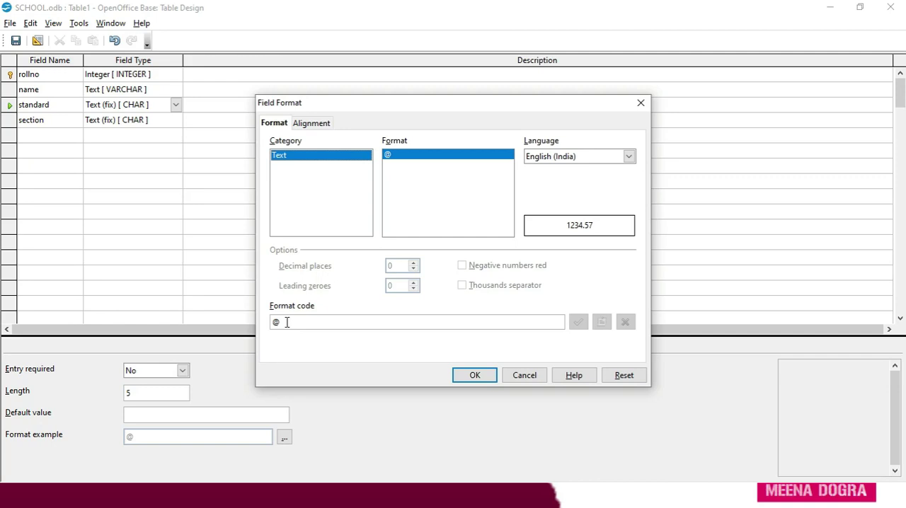
click(317, 123)
click(421, 172)
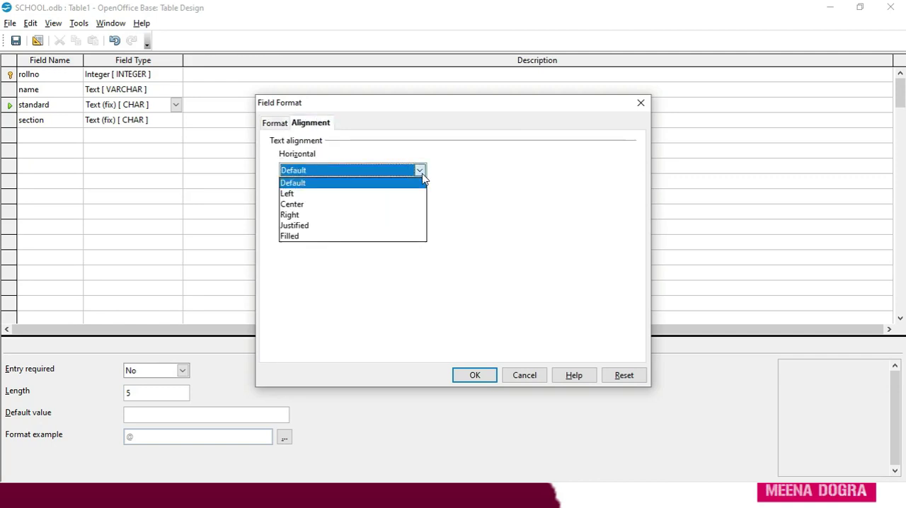
click(359, 206)
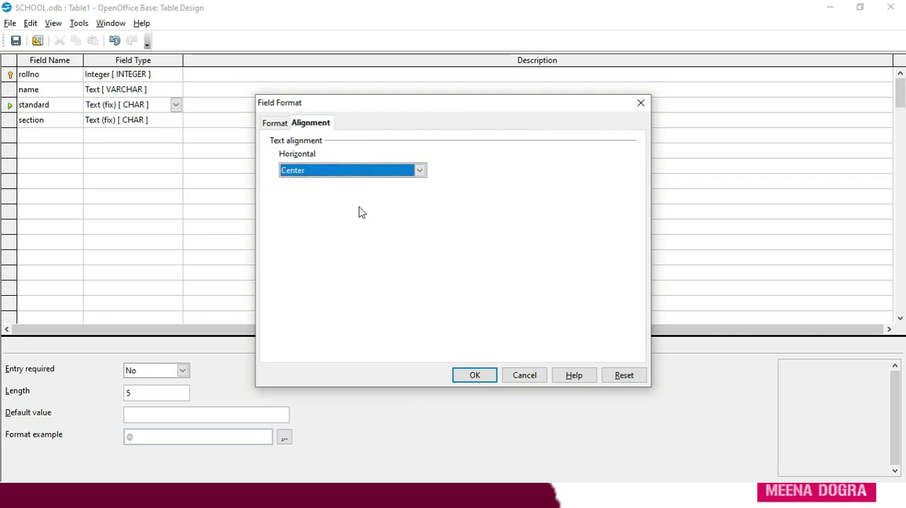
click(473, 376)
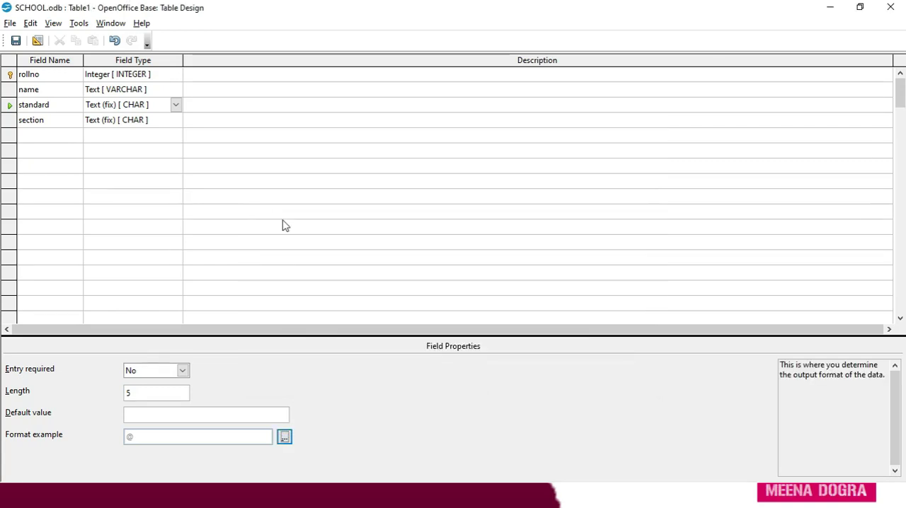
- Save the new table as character_properties and close its design
click(104, 92)
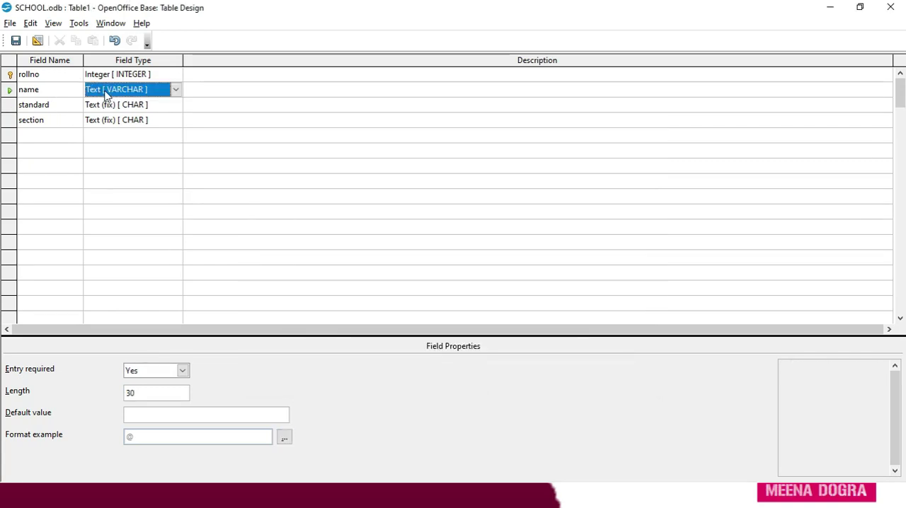
click(111, 107)
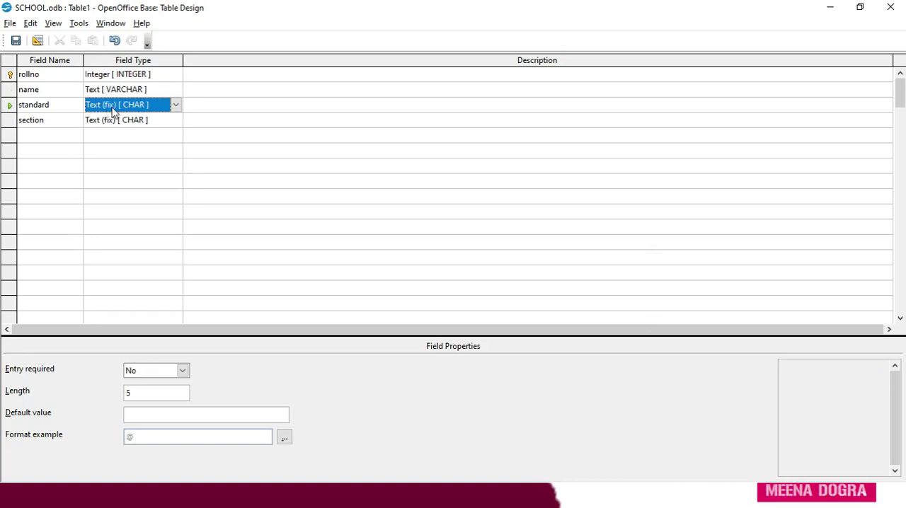
click(113, 127)
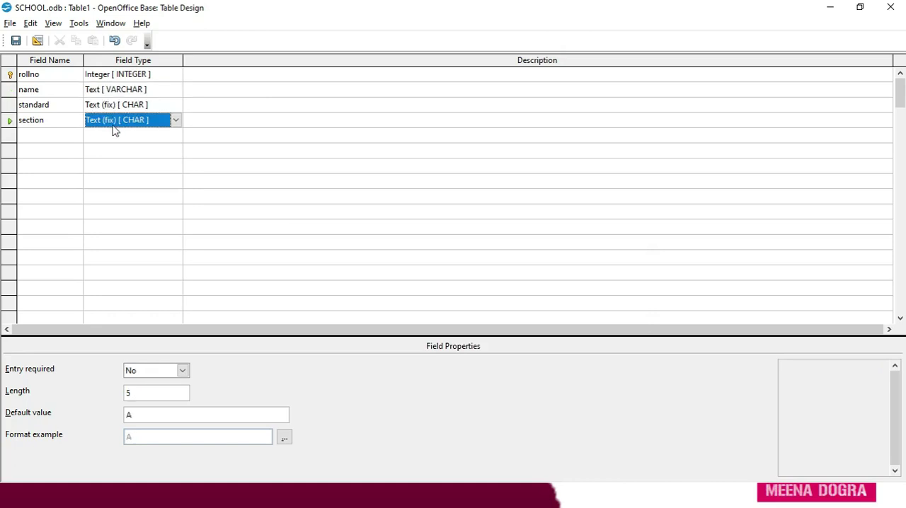
click(16, 40)
text(character)
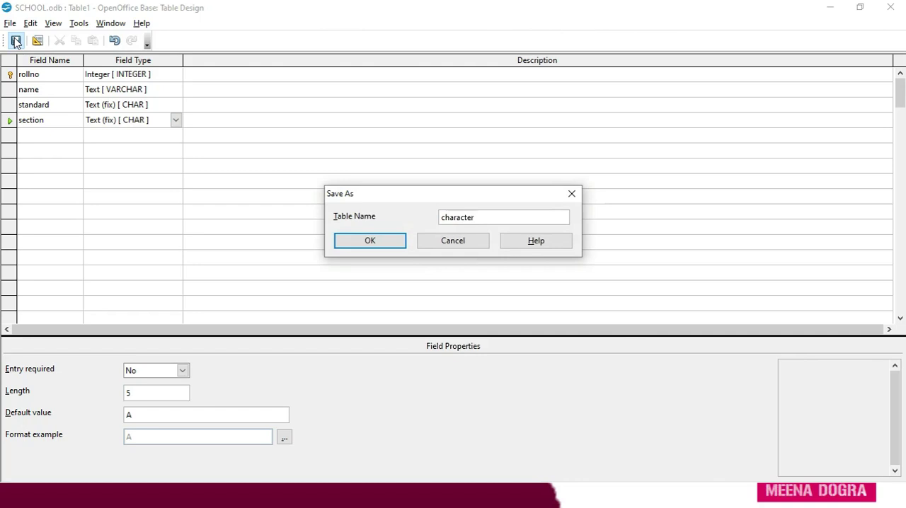
text(_properties)
key(Return)
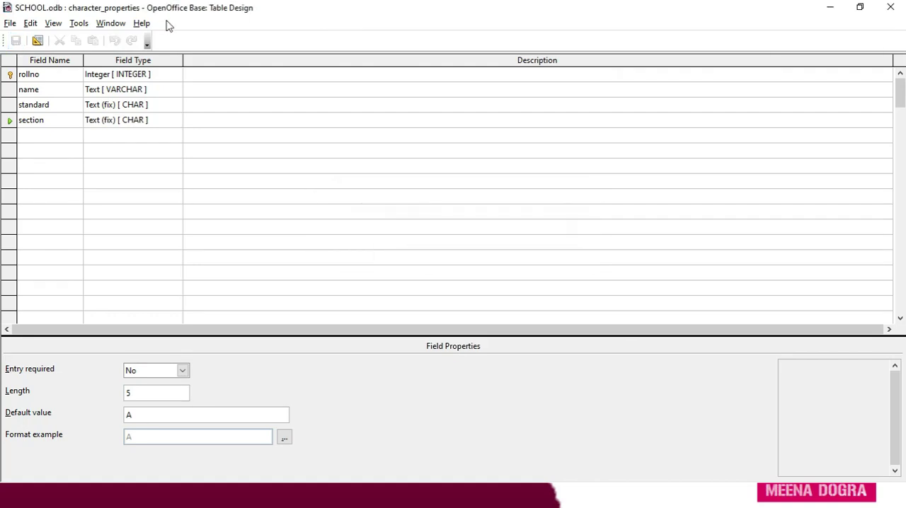
click(891, 7)
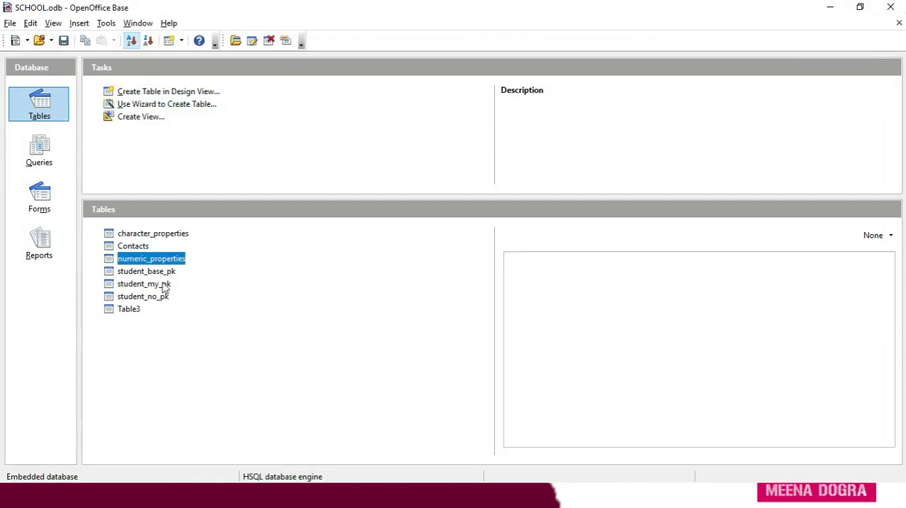
- Open the character_properties table's data and enter the first record with rollno 1, a student's name and standard X
double_click(175, 235)
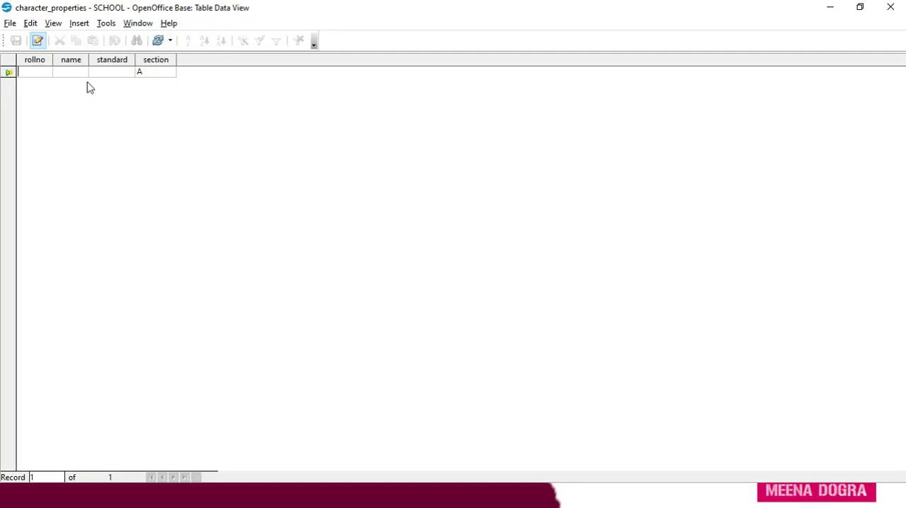
text(1)
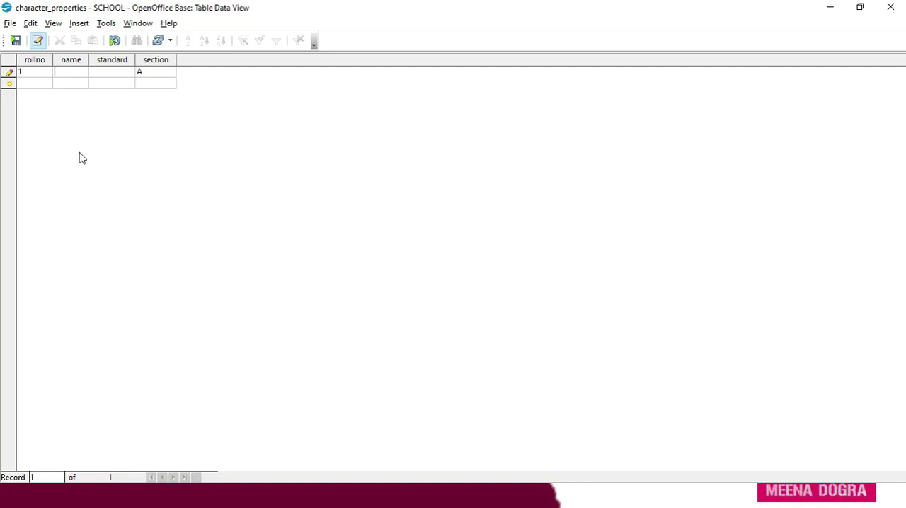
text(A)
text(man)
text(x)
text(X)
key(Tab)
key(Tab)
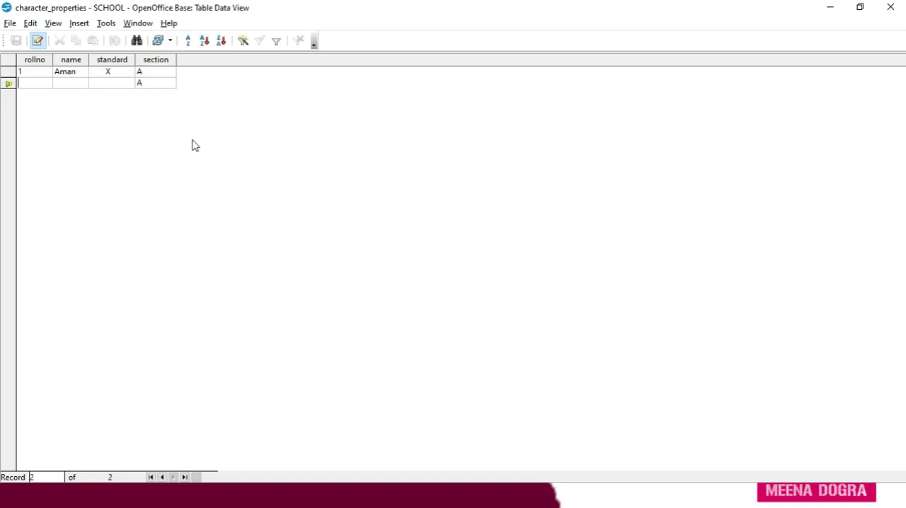
- Widen the name and section columns in the table data
click(98, 61)
mouse_move(98, 60)
mouse_down()
mouse_move(107, 60)
mouse_move(89, 59)
mouse_move(109, 59)
mouse_up()
drag(196, 59, 236, 60)
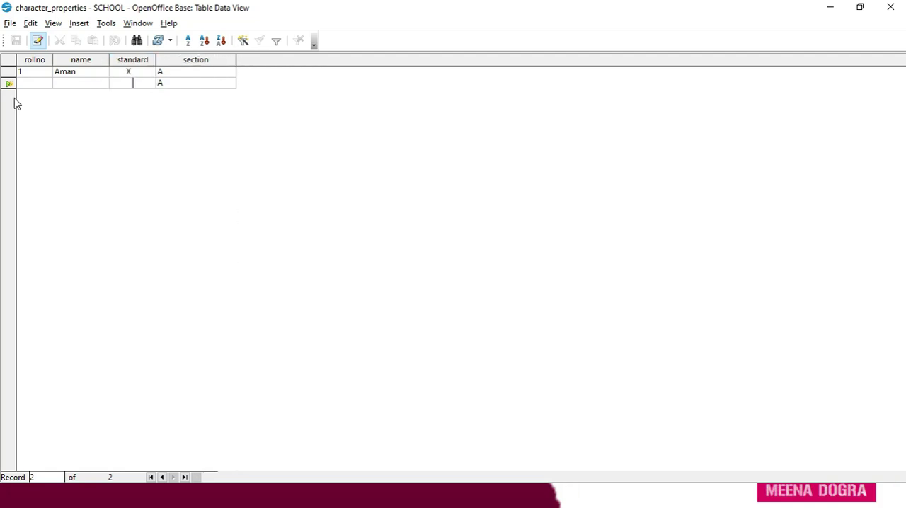
- Try to add a second record with rollno 2, standard X and section B, leaving the name empty
click(30, 85)
text(2)
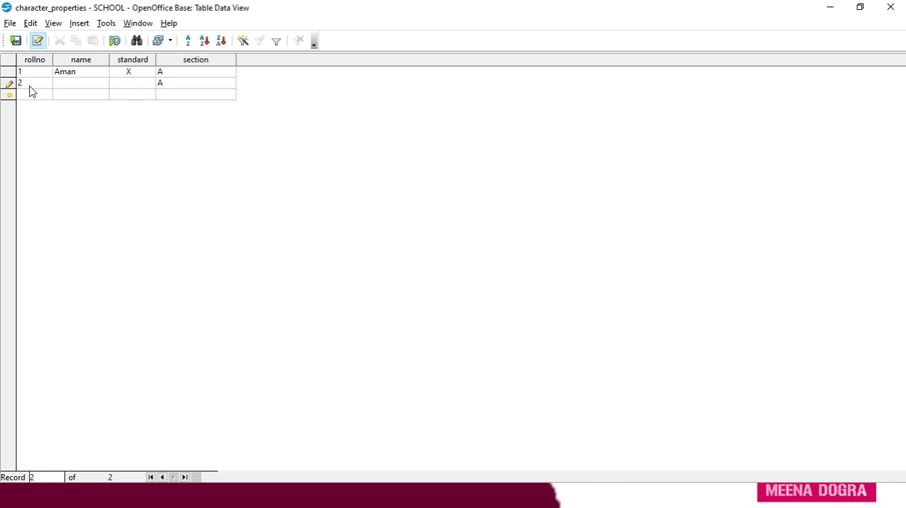
text(X)
key(Tab)
text(B)
key(Tab)
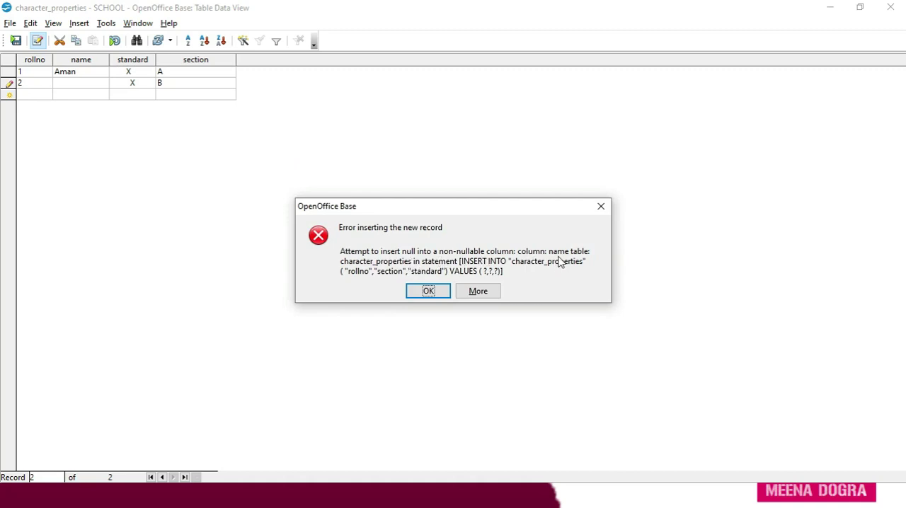
- Fill in the student's name in the second record, save the record and close the table data
click(600, 207)
click(72, 85)
text(Bhavna)
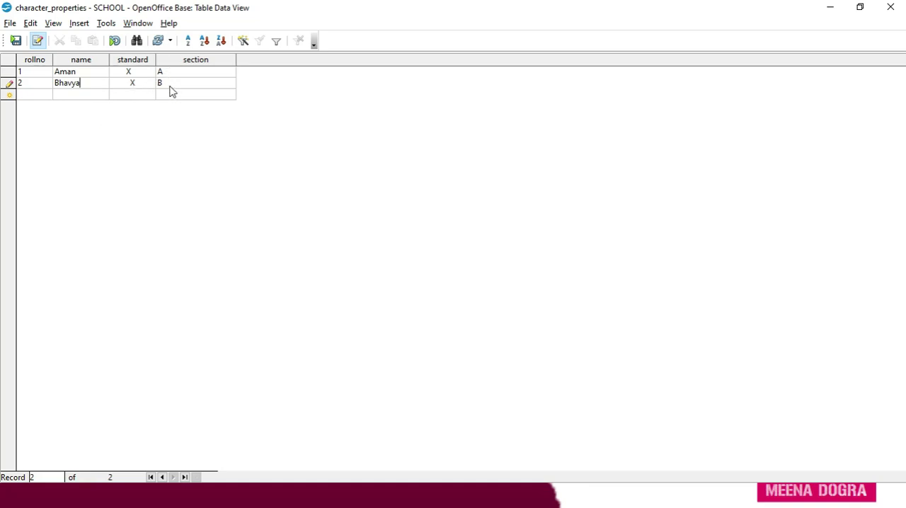
drag(156, 59, 163, 60)
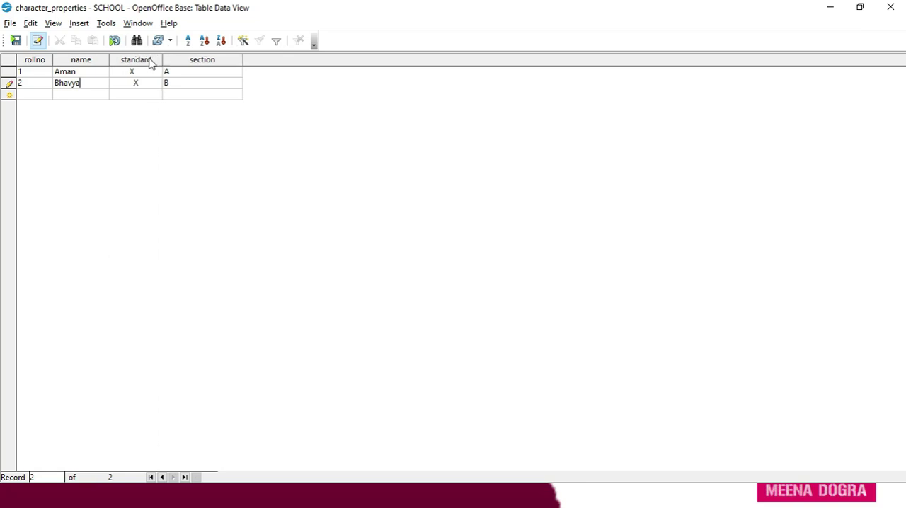
click(16, 41)
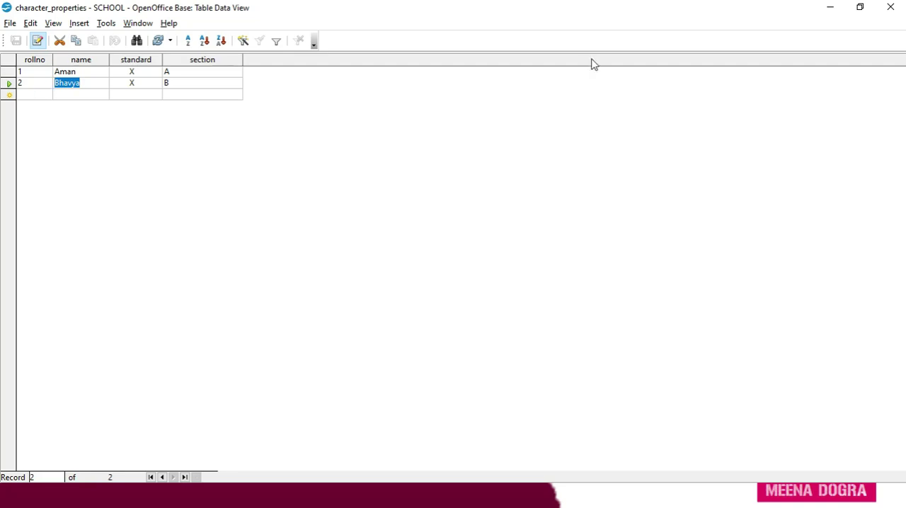
click(892, 9)
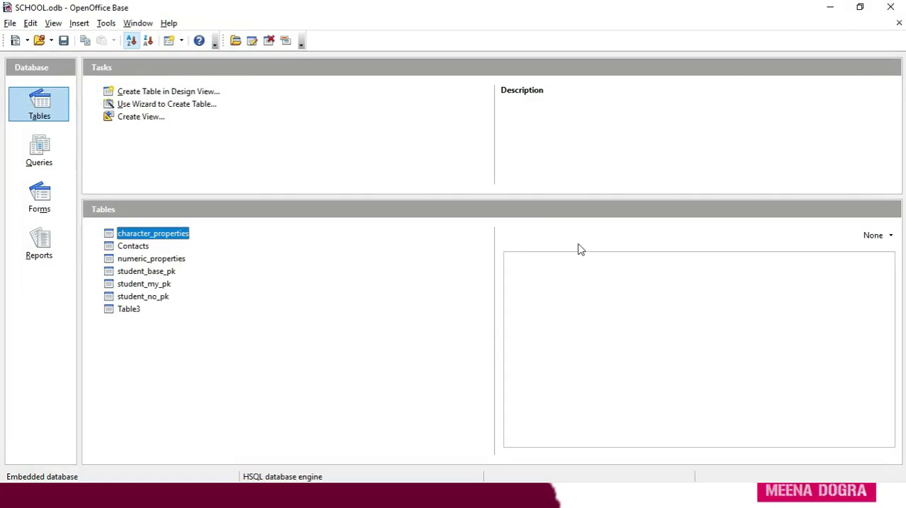
- Switch to 402-IT_ClassX.pdf in Microsoft Edge, strike out the character type's default length 10 on page 133 and handwrite 50 below it
key(alt+Tab)
key(Tab)
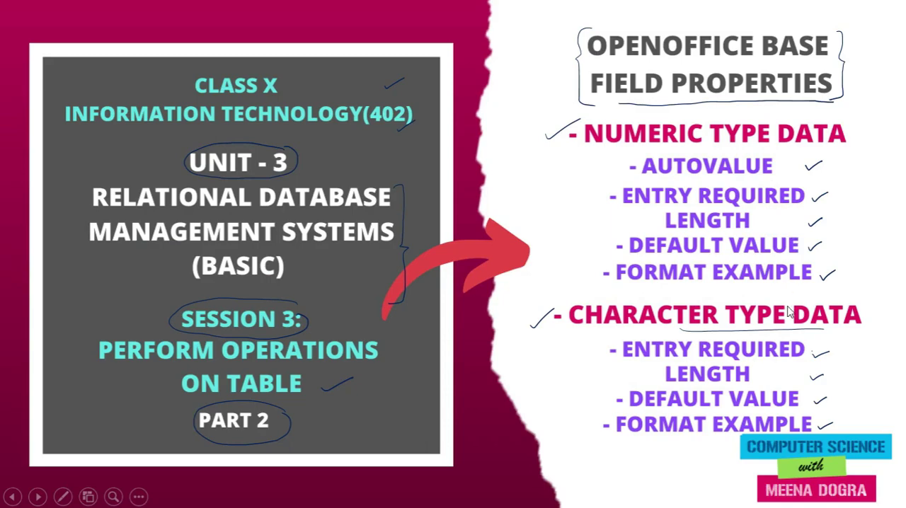
key(alt+Tab)
key(Tab)
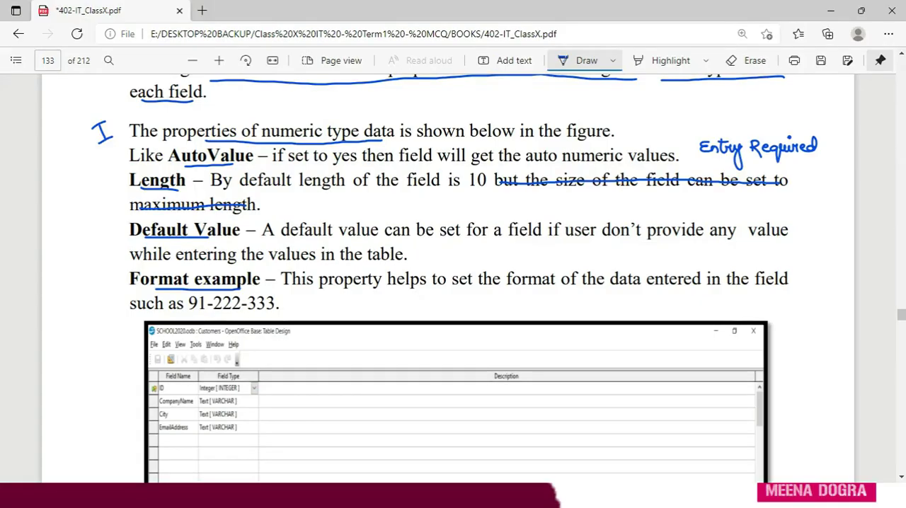
scroll(904, 382, down, 5)
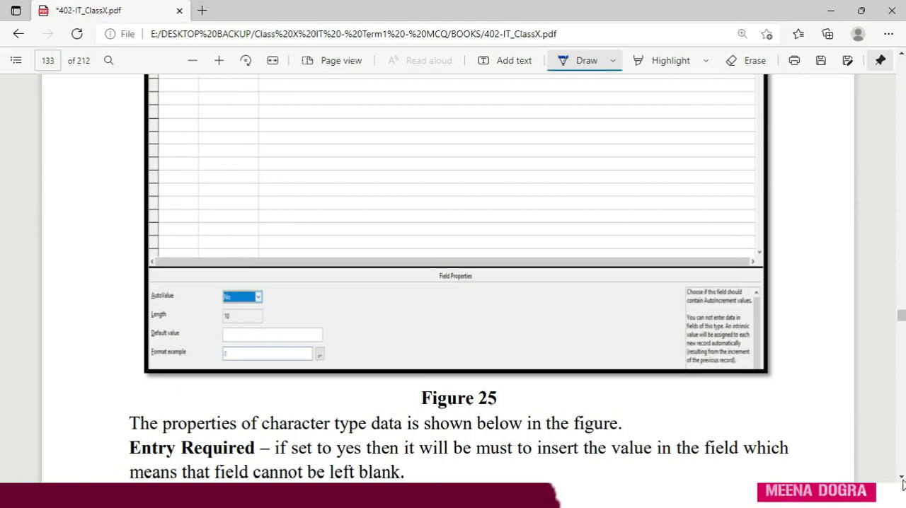
scroll(902, 479, down, 4)
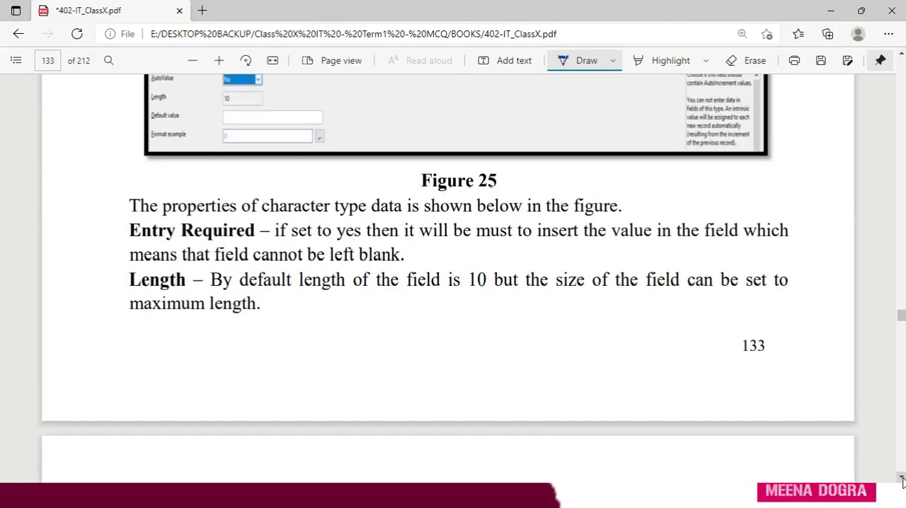
scroll(902, 480, down, 3)
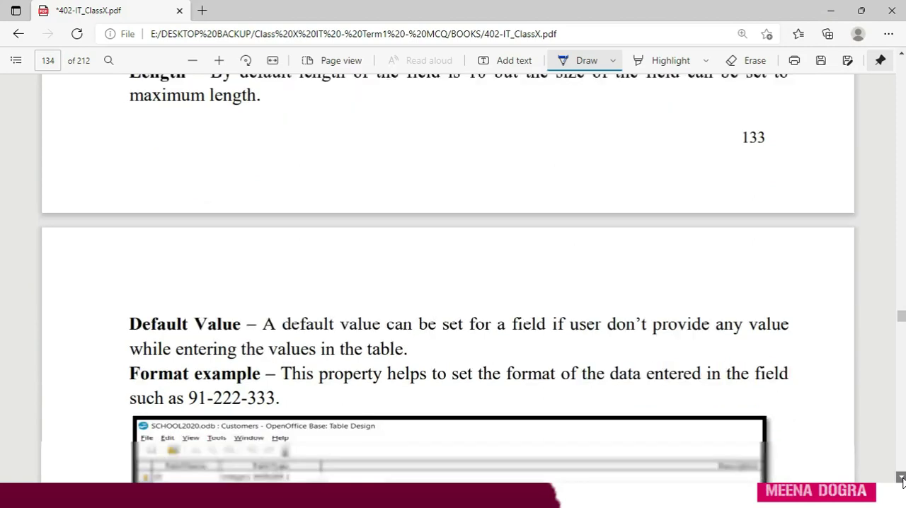
scroll(903, 55, up, 3)
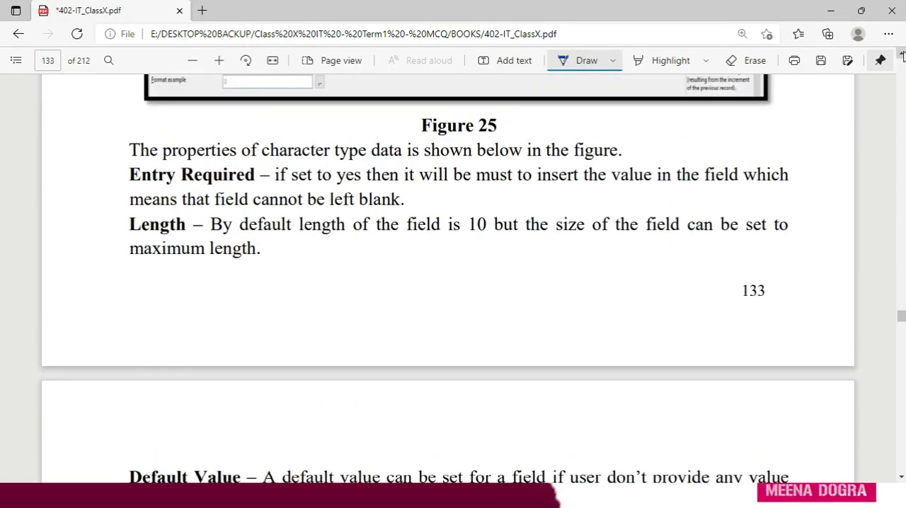
mouse_move(468, 231)
mouse_down()
mouse_move(489, 219)
mouse_move(467, 252)
mouse_move(484, 245)
mouse_up()
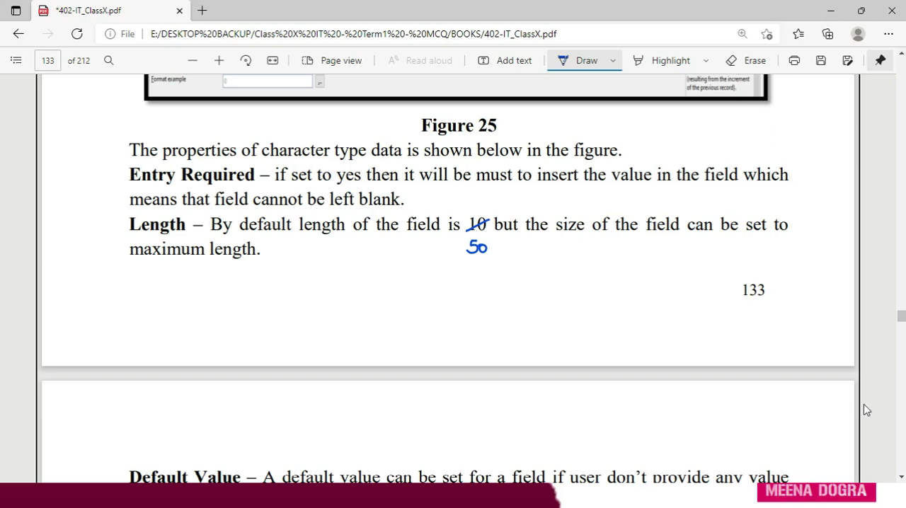
- View the character type's Default Value and Format example notes on page 134, and switch to the RDBMS slide show in PowerPoint
click(901, 477)
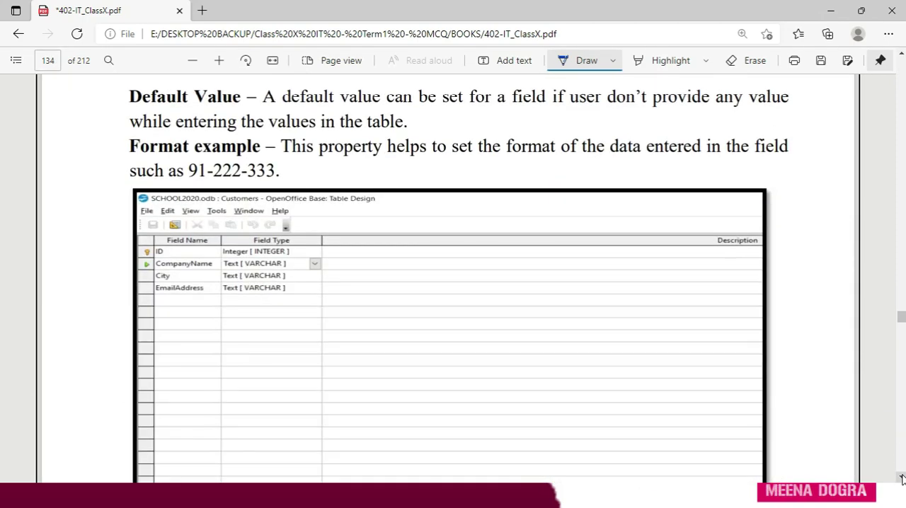
key(alt+Tab)
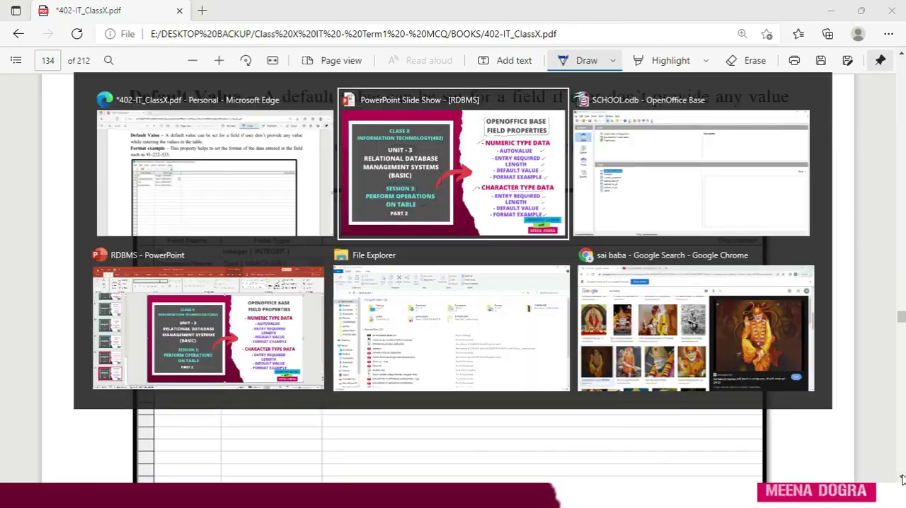